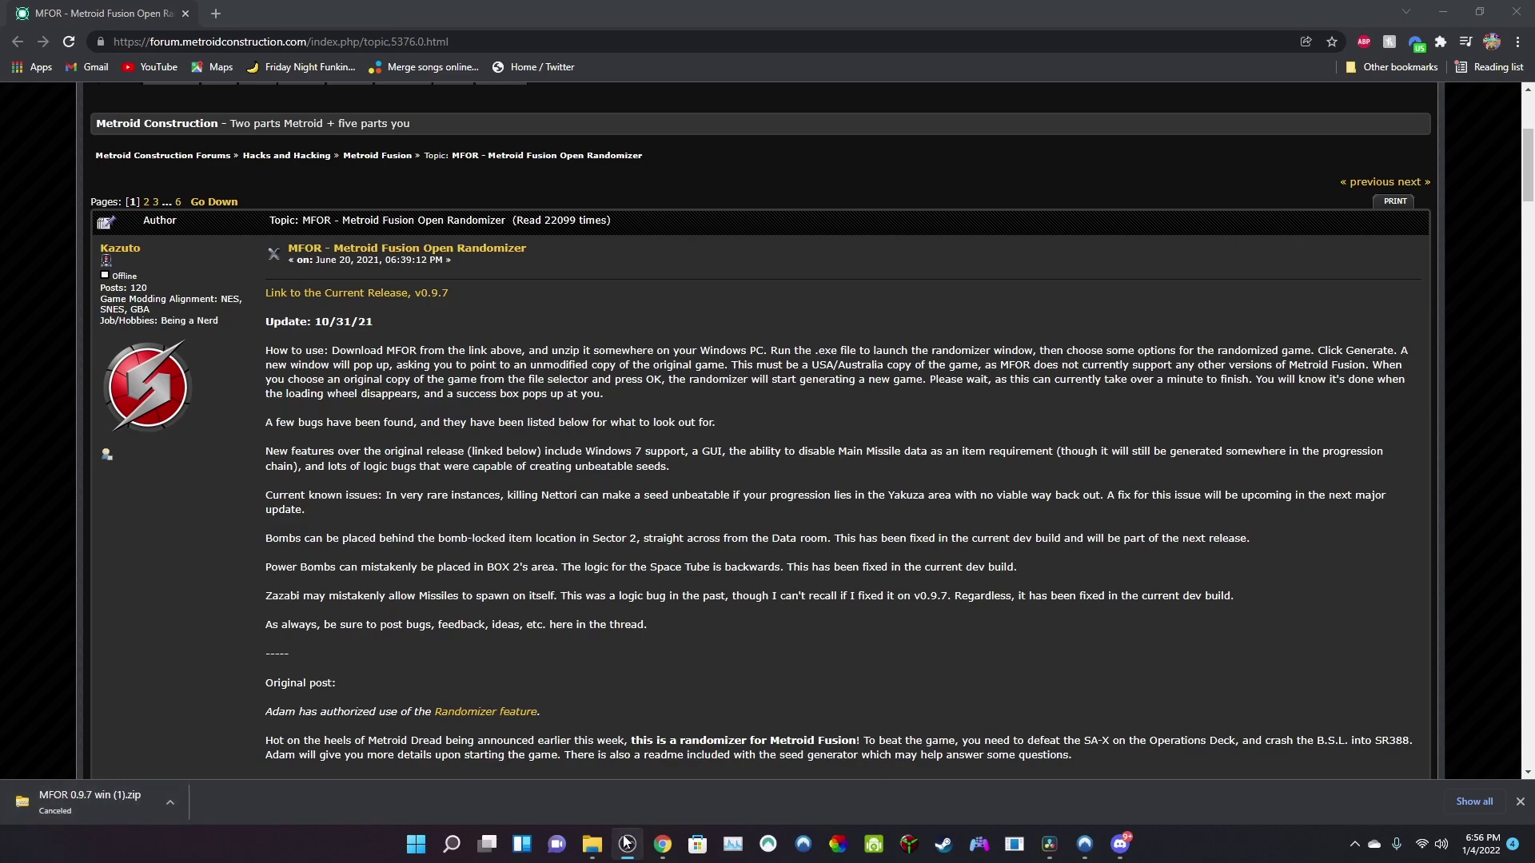
- Switch to File Explorer and launch MFOR from the desktop's Metroid Fusion randomiser Stuff folder
click(599, 853)
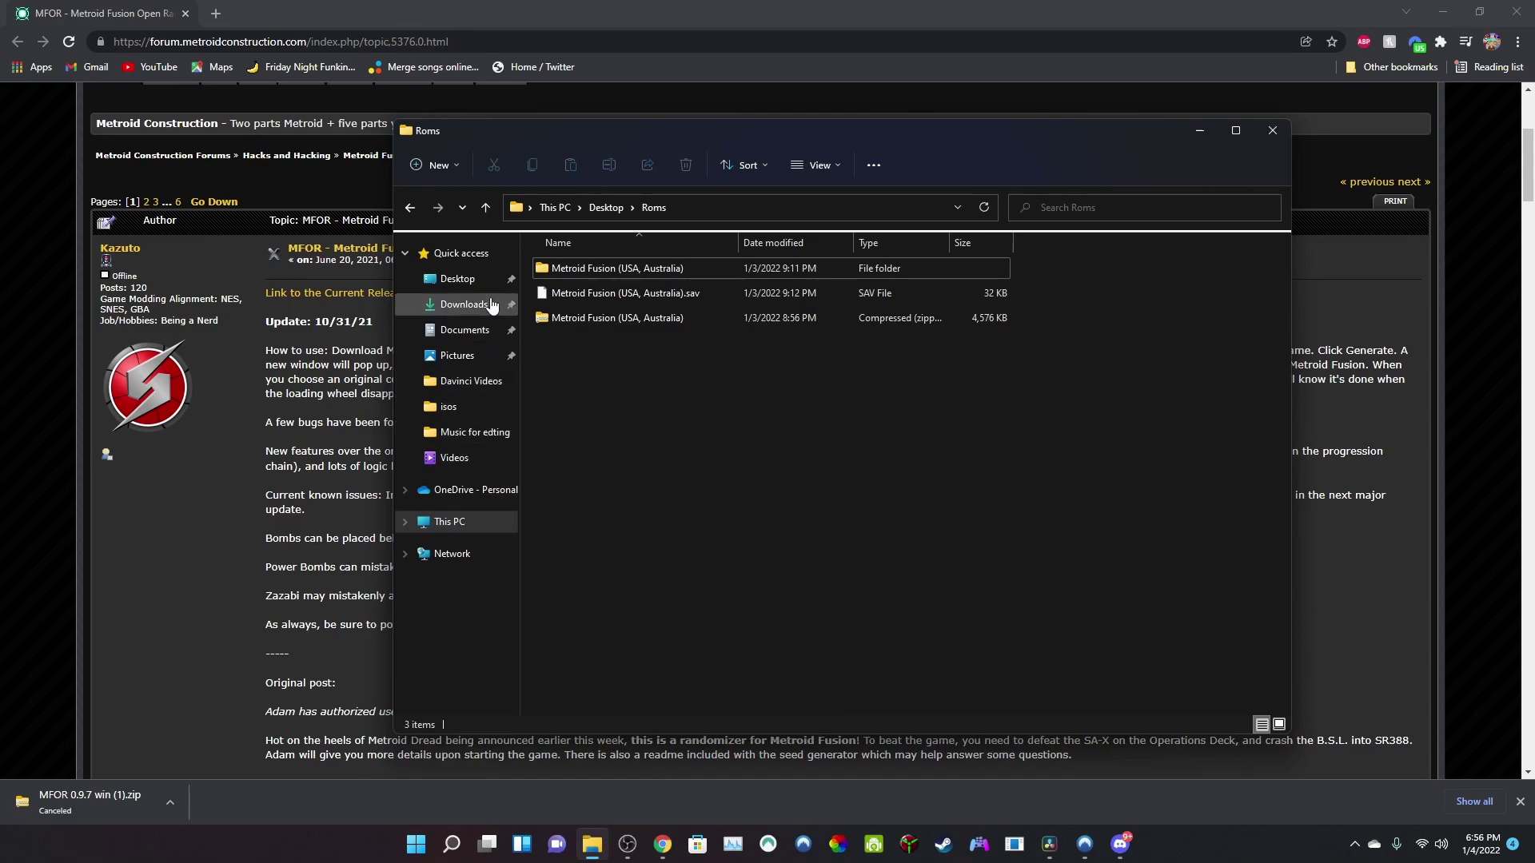
click(483, 256)
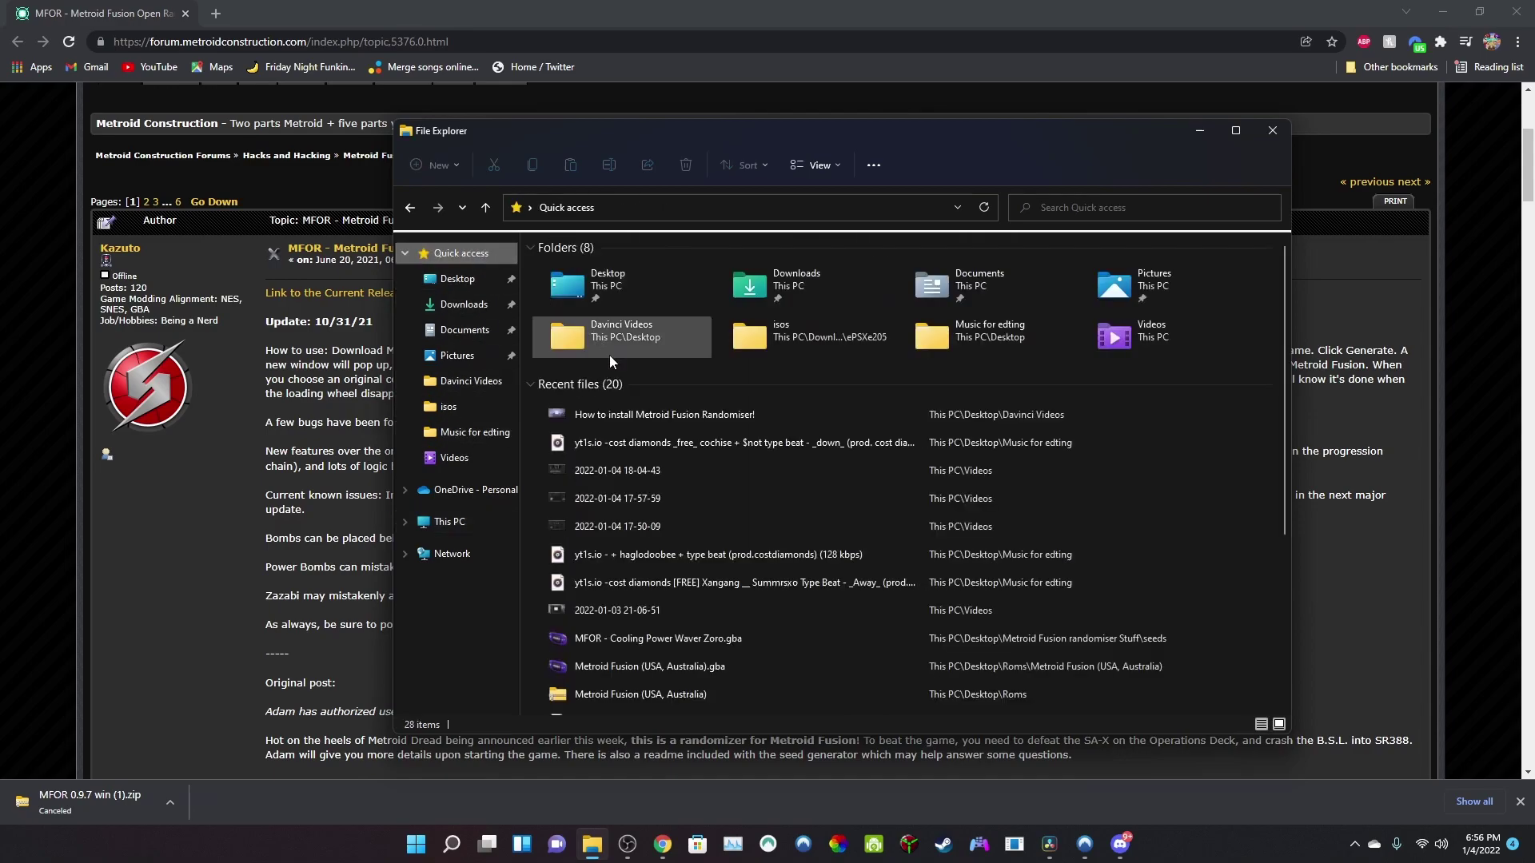
click(453, 330)
click(467, 284)
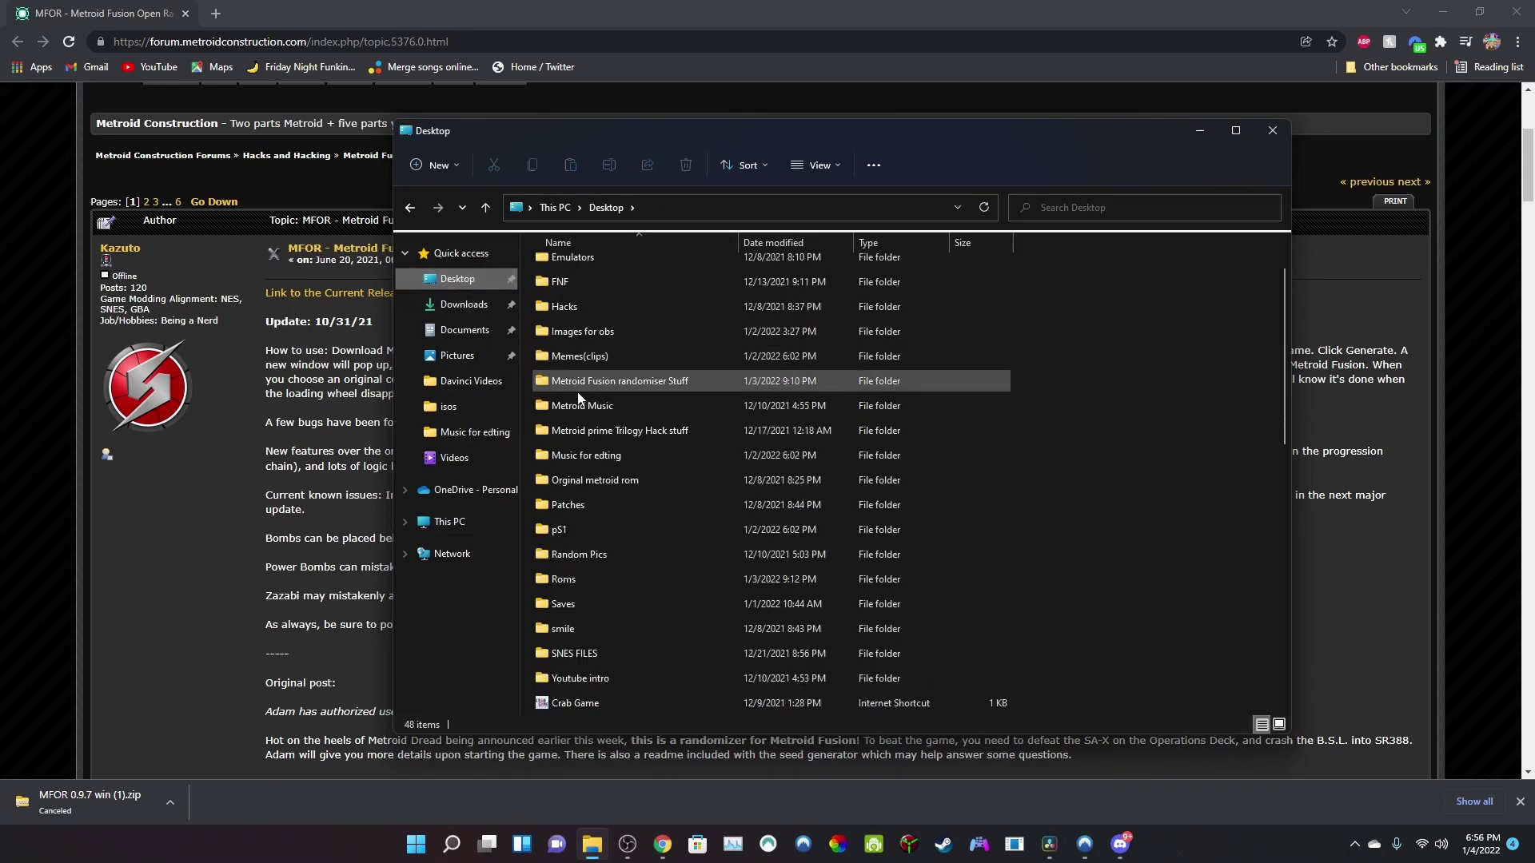
double_click(611, 375)
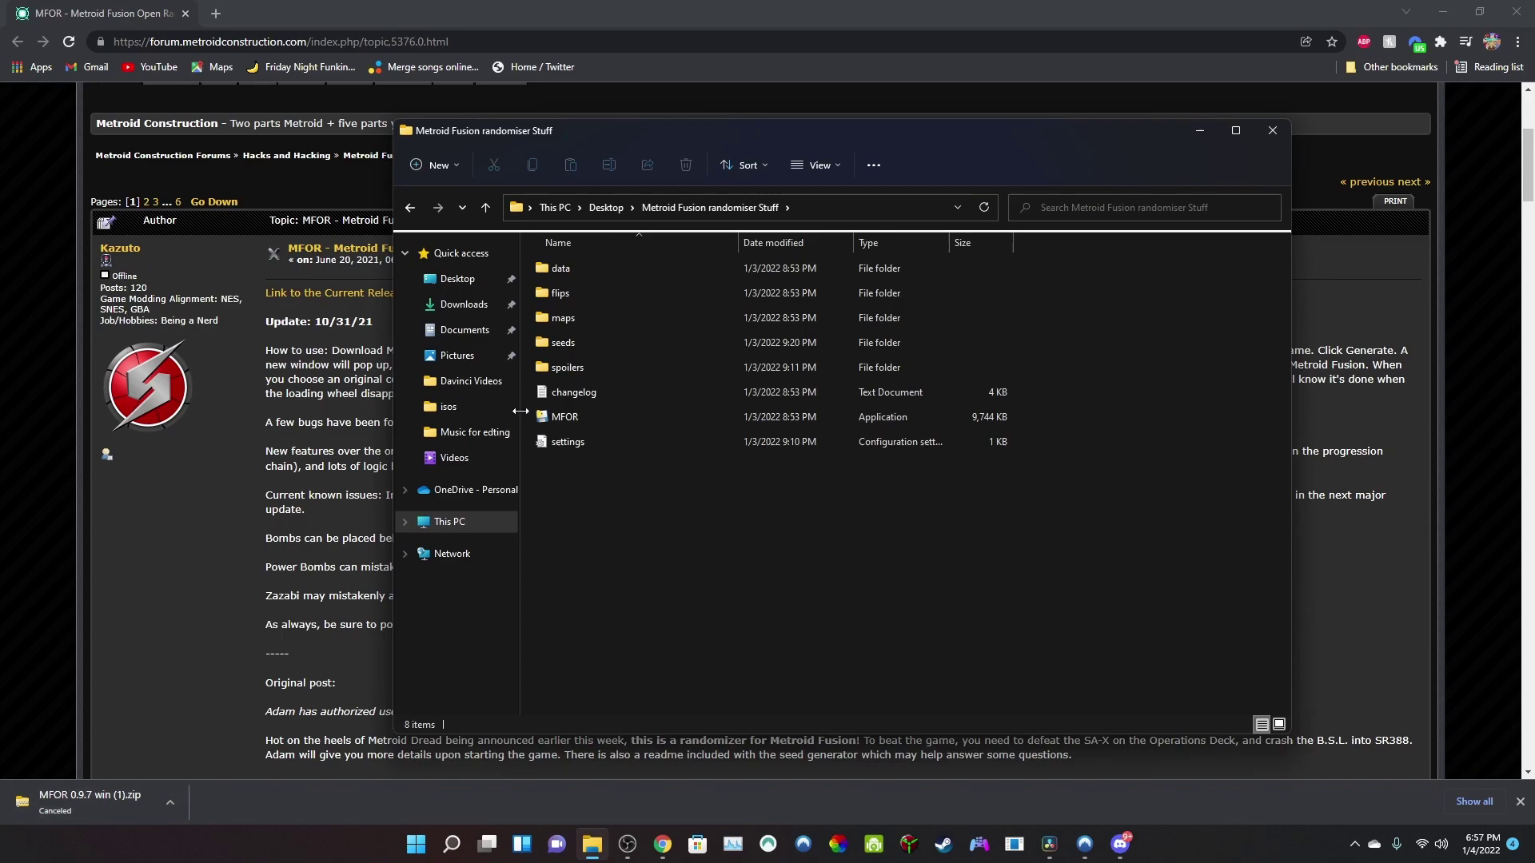
double_click(586, 412)
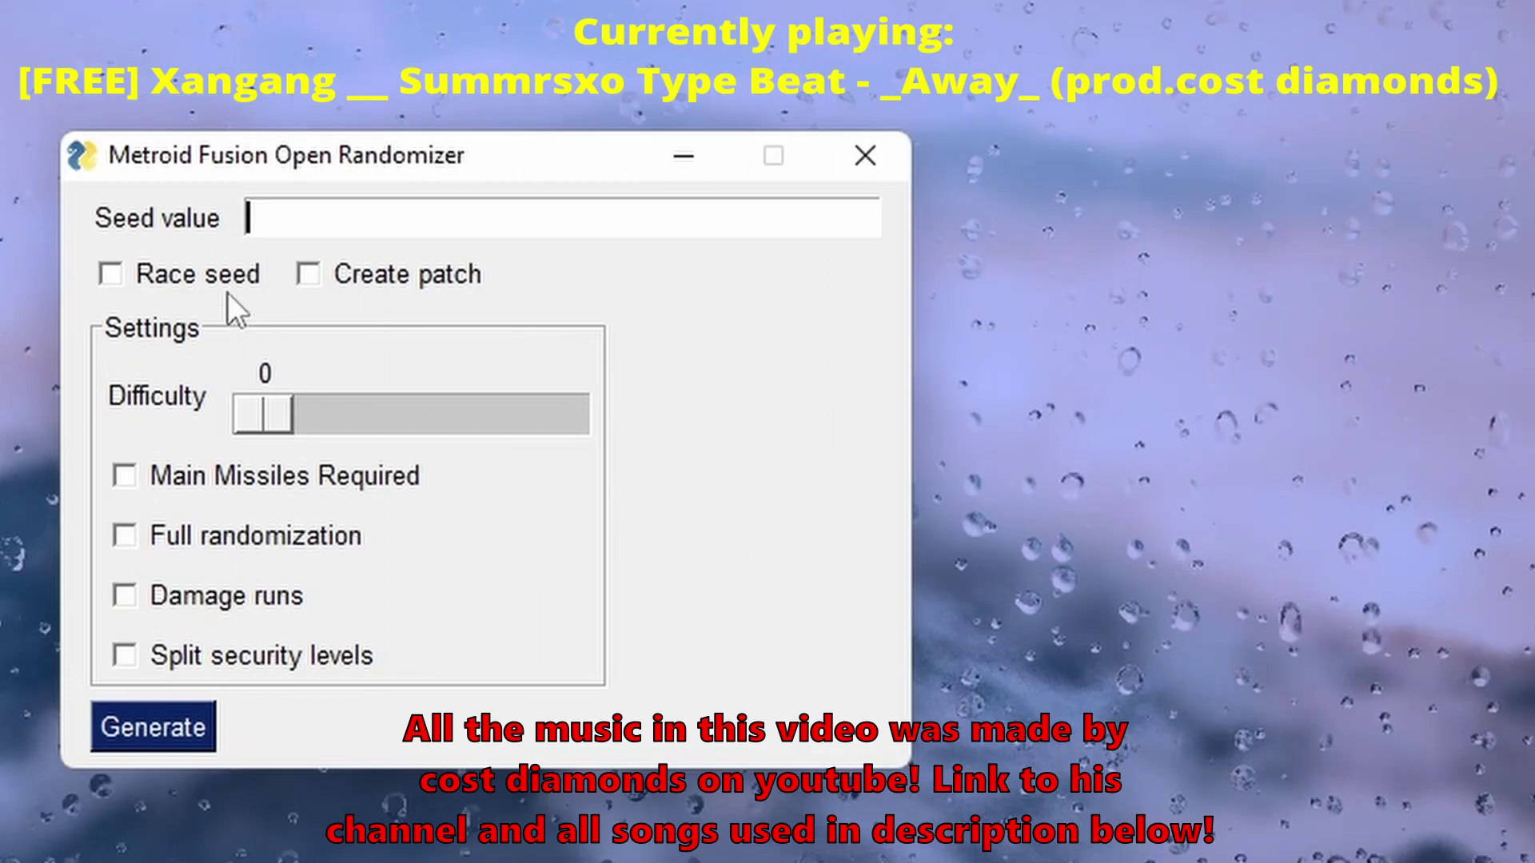
- Review the Race seed, Create patch and Difficulty descriptions, and set the randomizer's difficulty to 2
mouse_move(177, 279)
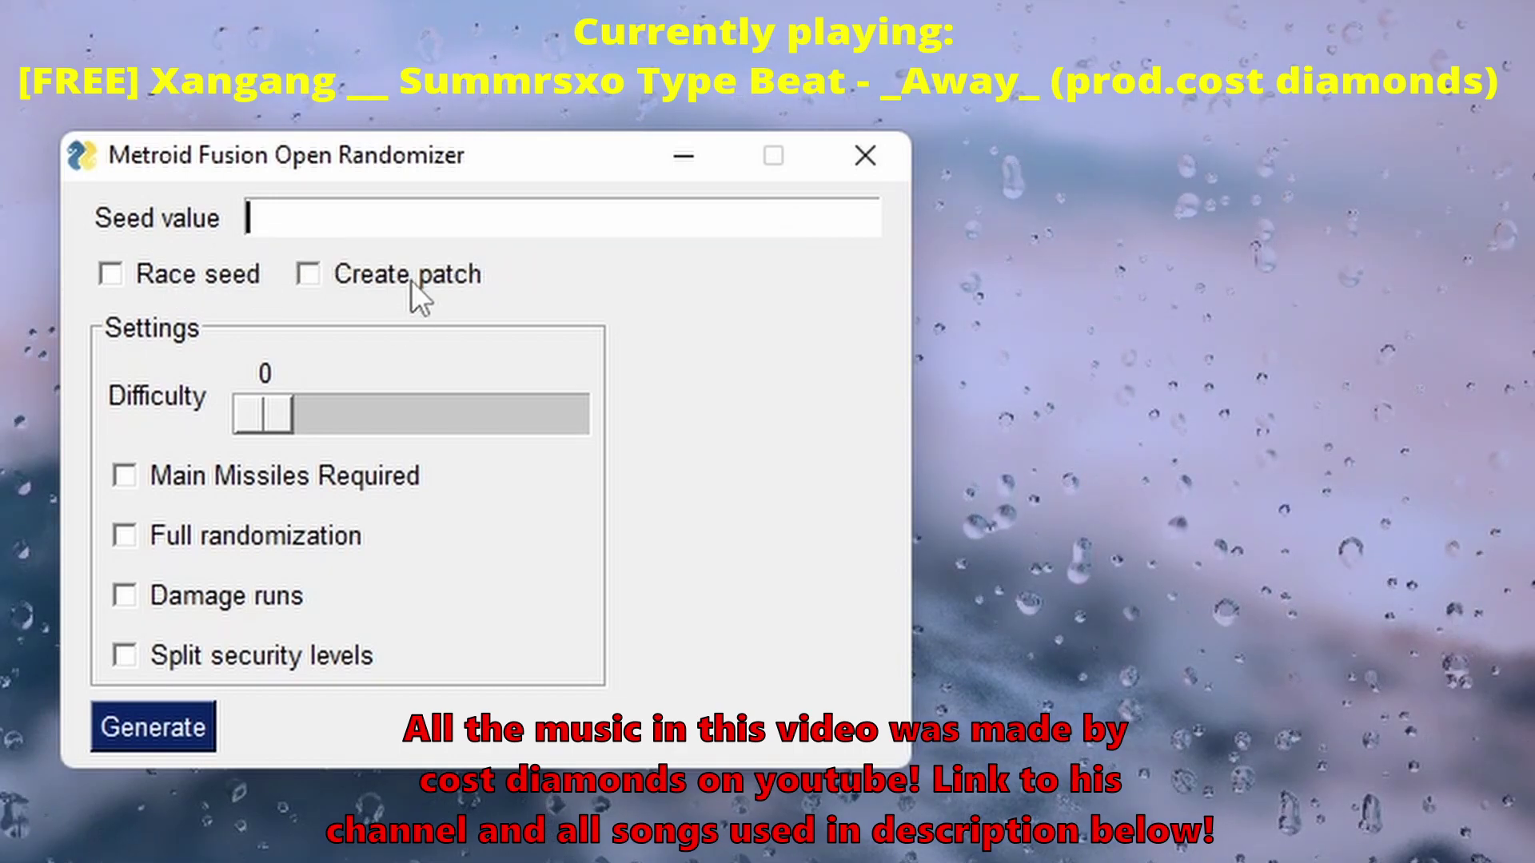
mouse_move(411, 281)
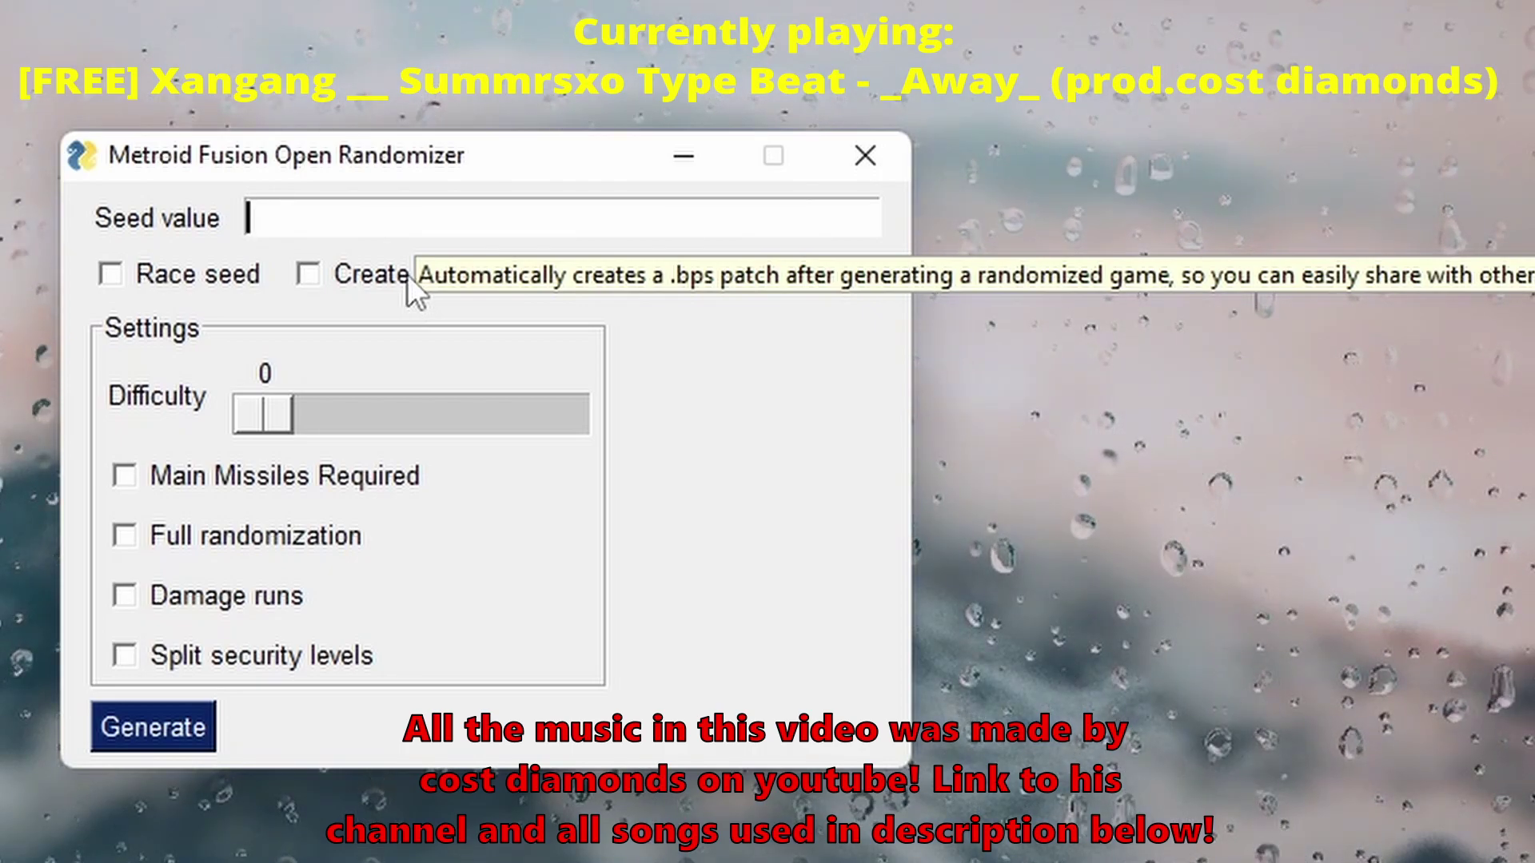
mouse_move(266, 406)
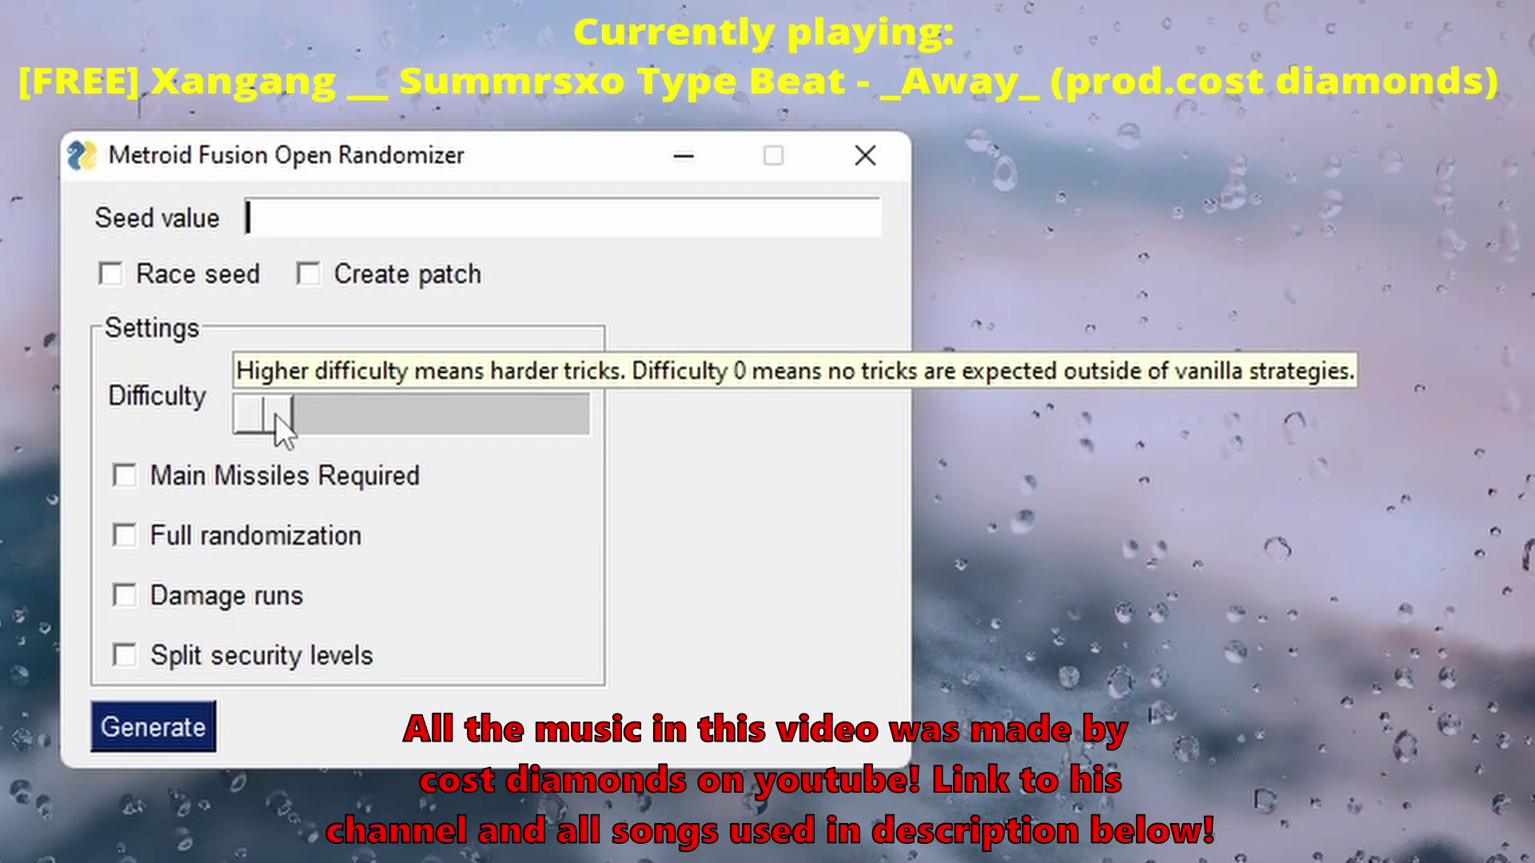
drag(275, 414, 623, 398)
mouse_move(558, 430)
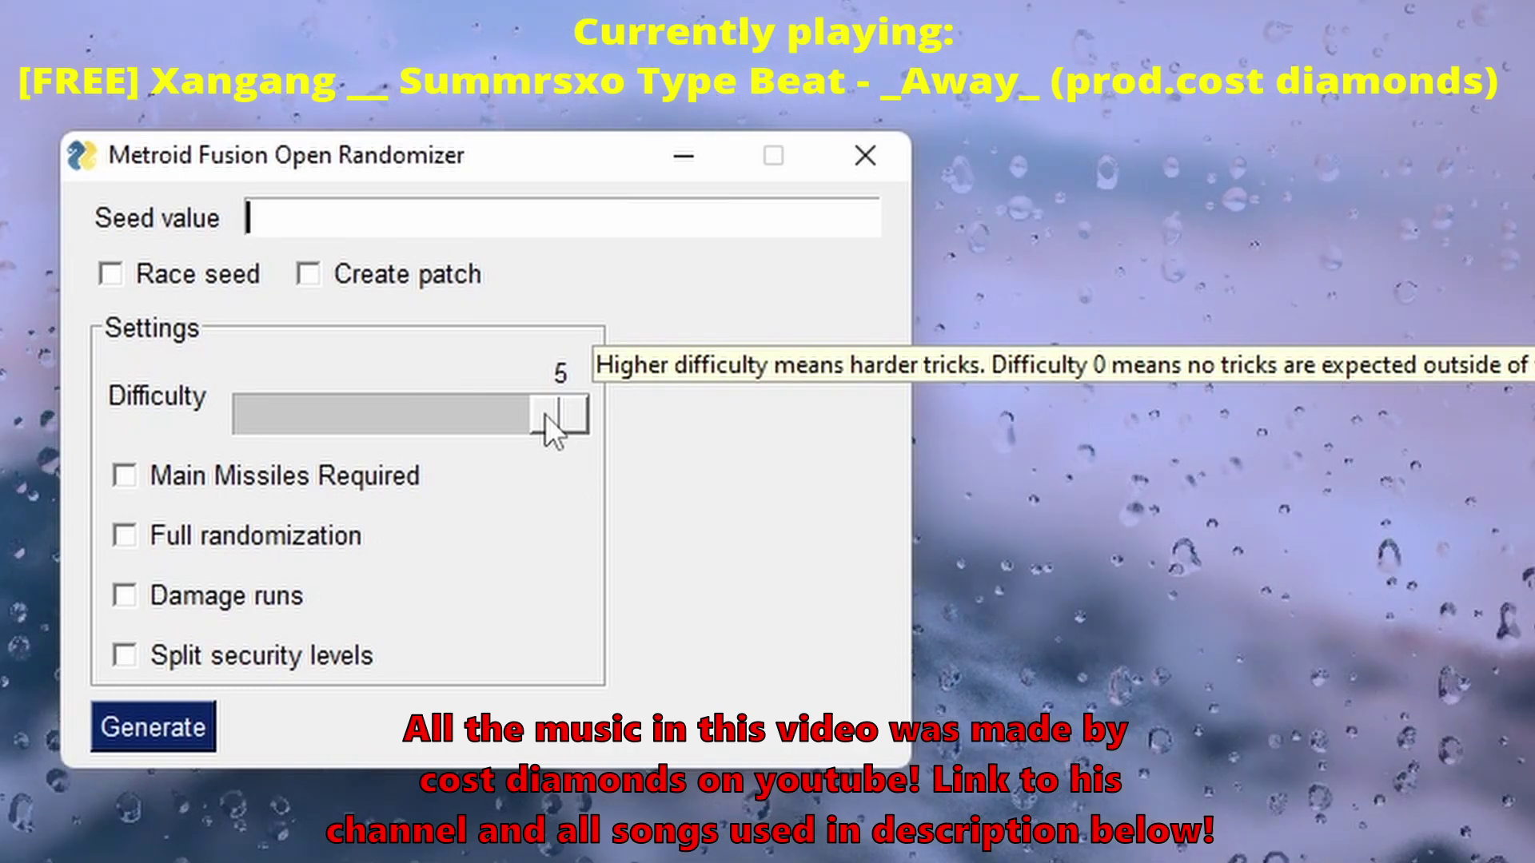
drag(545, 414, 352, 357)
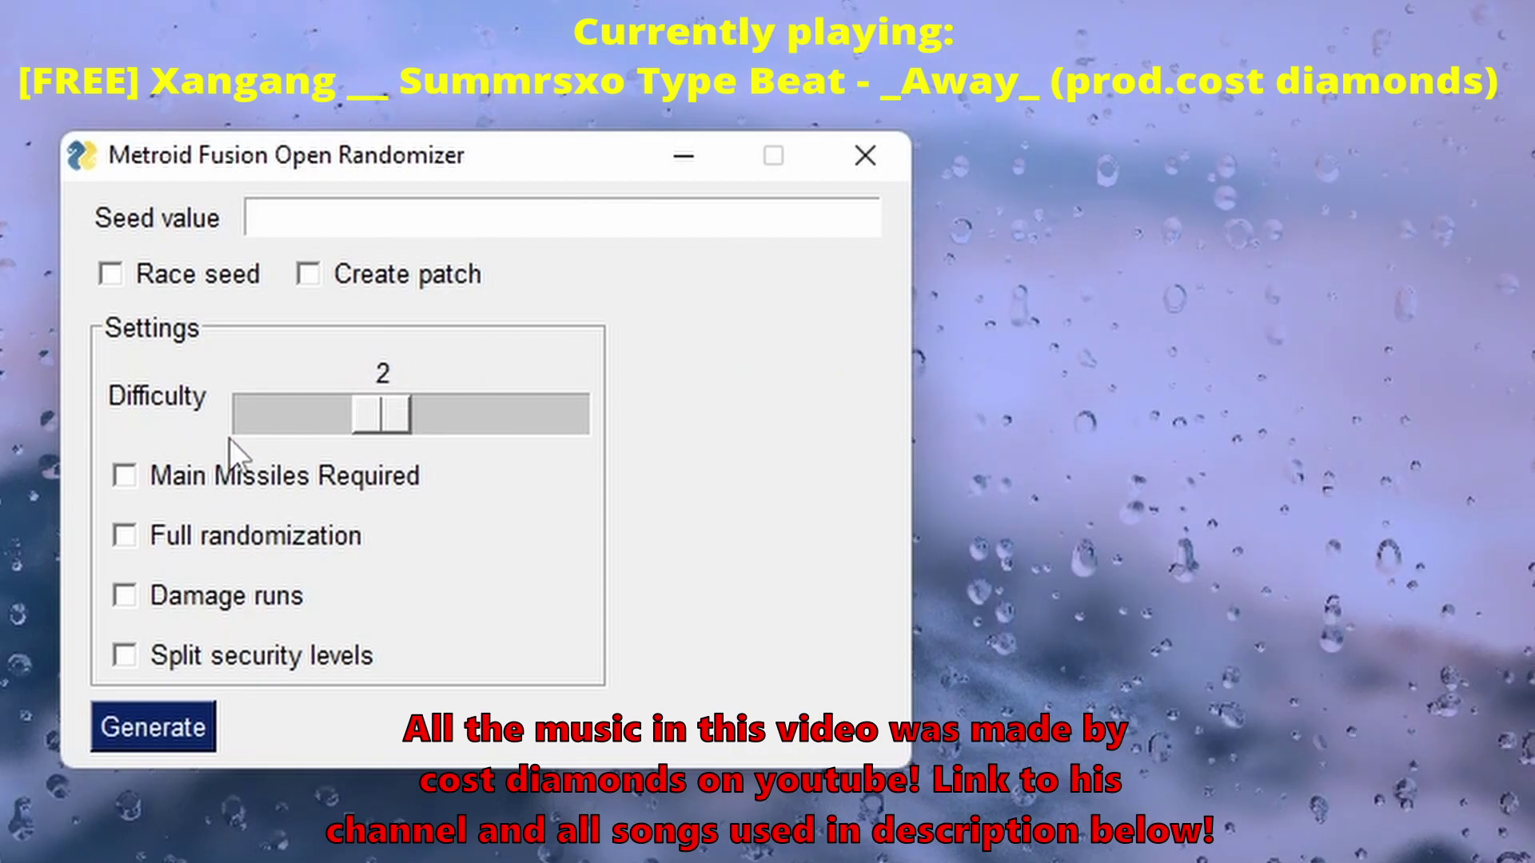
- Enable Full randomization in the randomizer settings and check the descriptions of the other item options
mouse_move(217, 483)
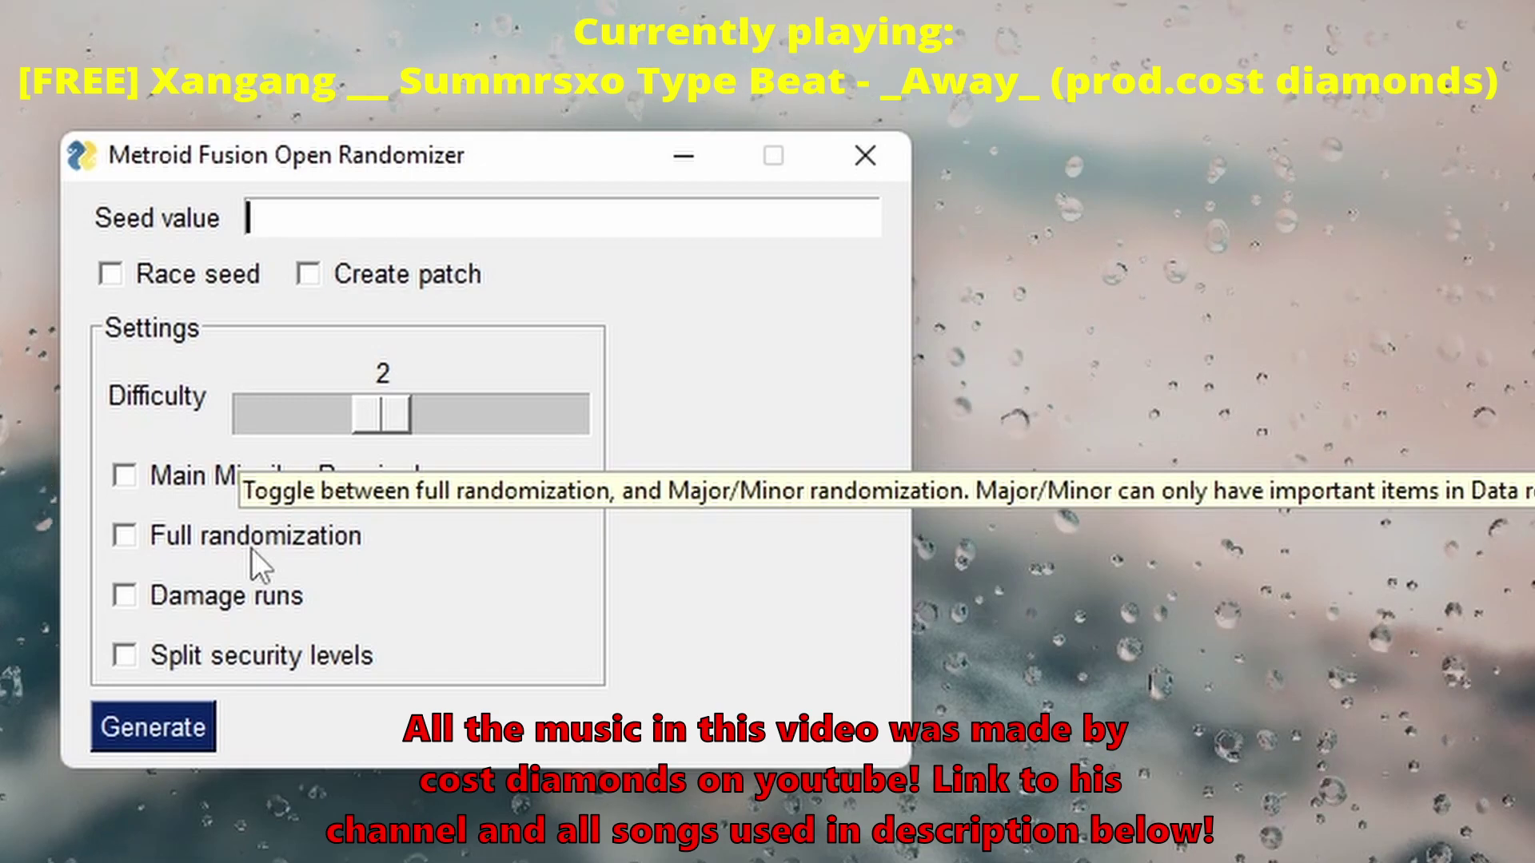
click(251, 552)
click(275, 538)
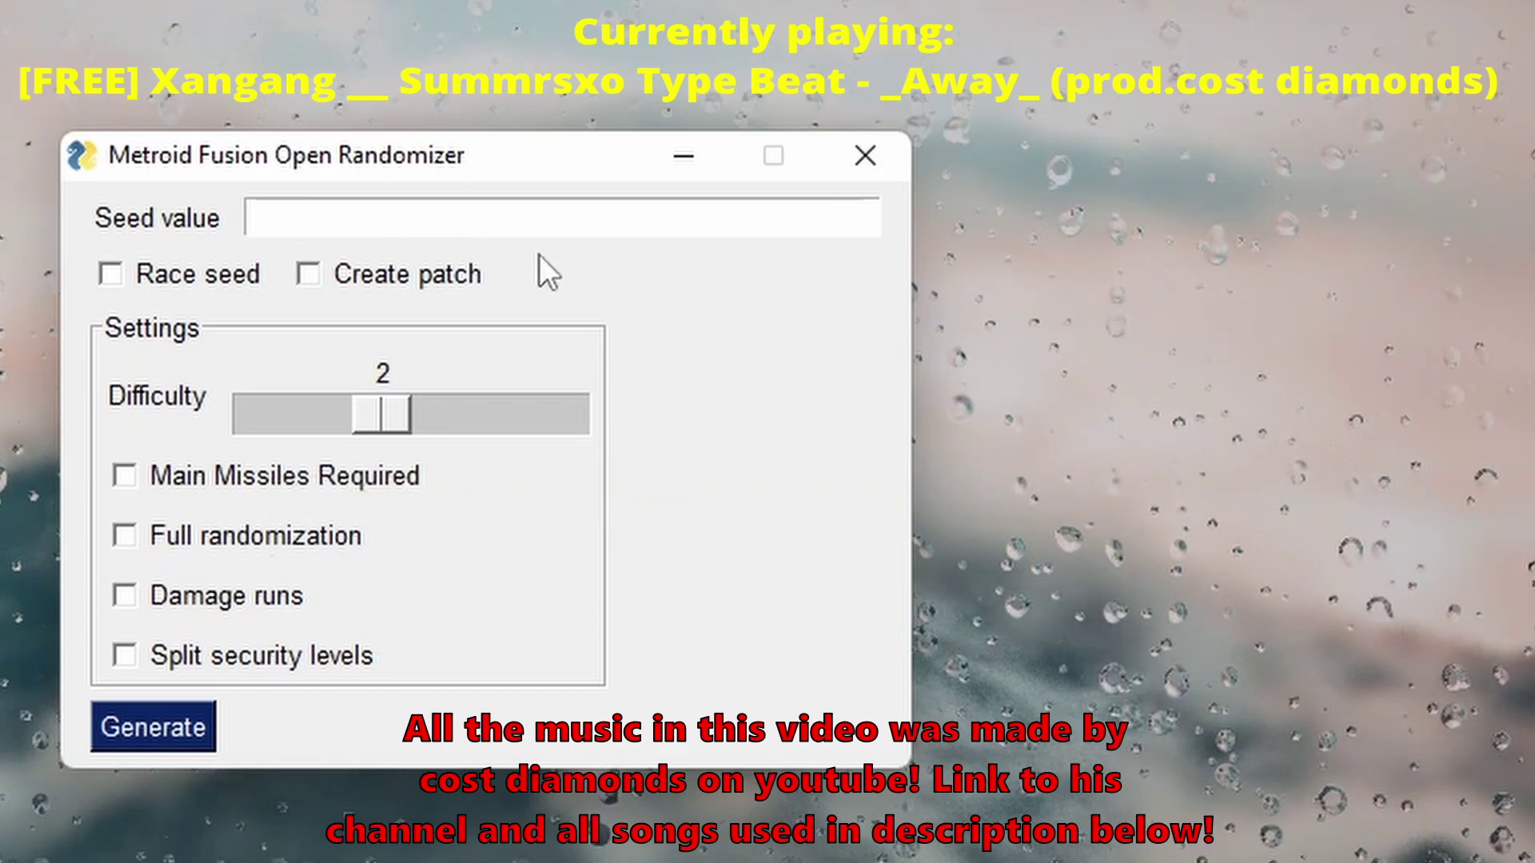
mouse_move(285, 534)
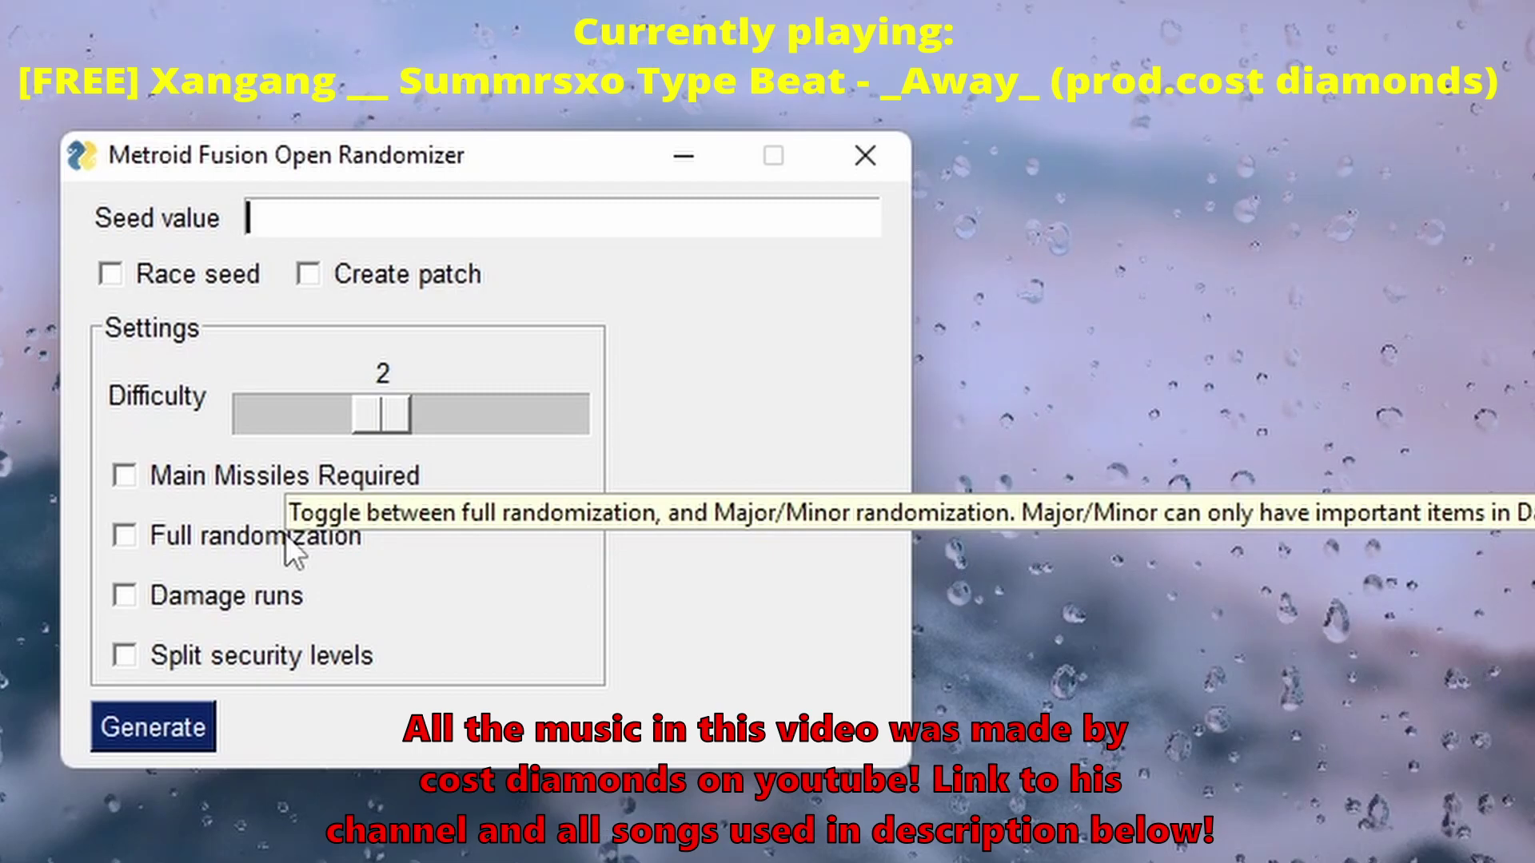
click(286, 534)
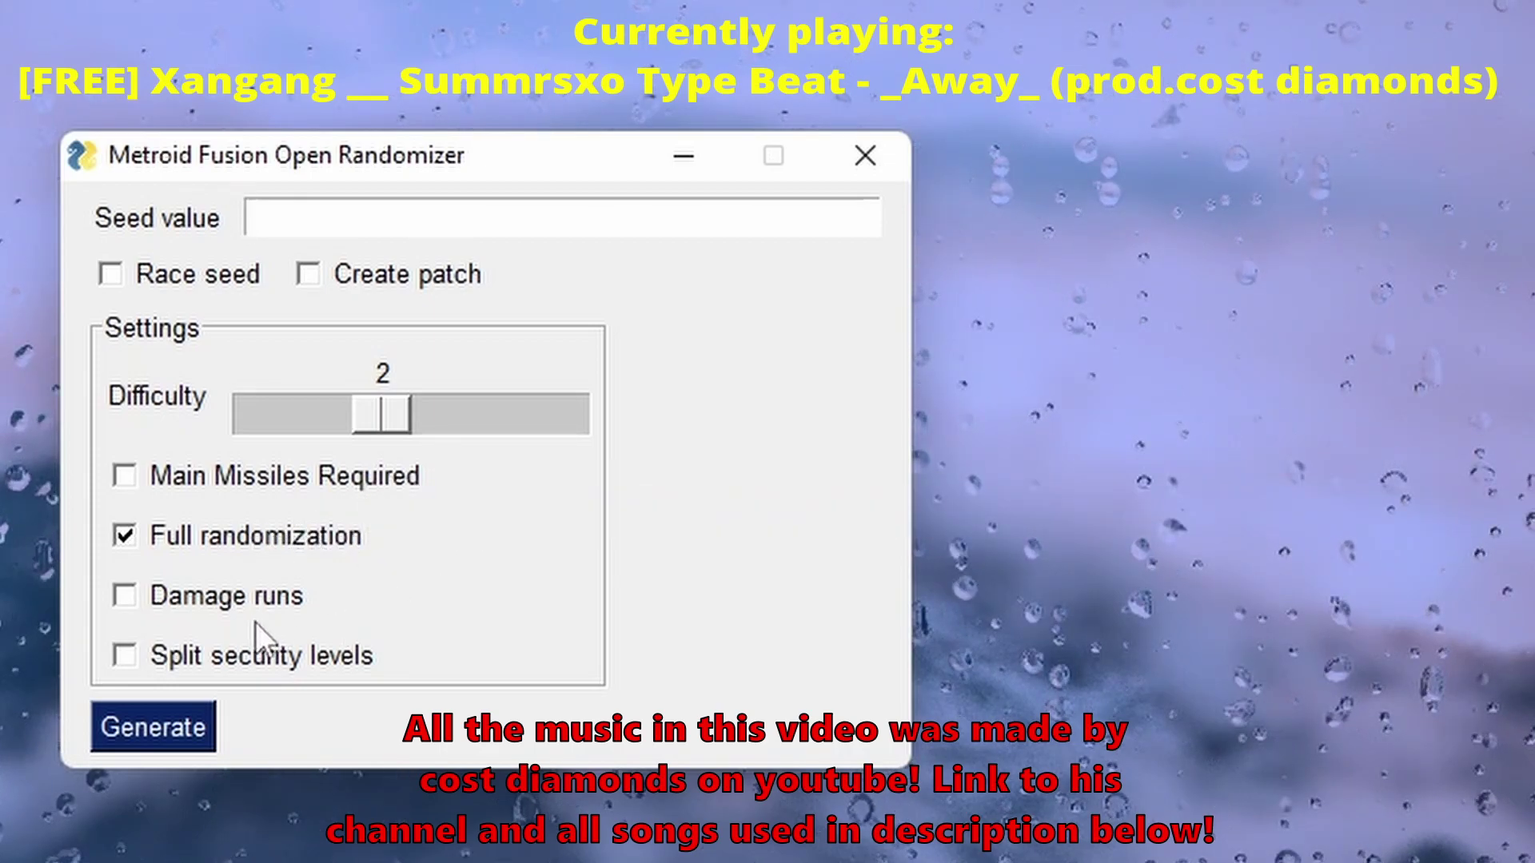
mouse_move(238, 592)
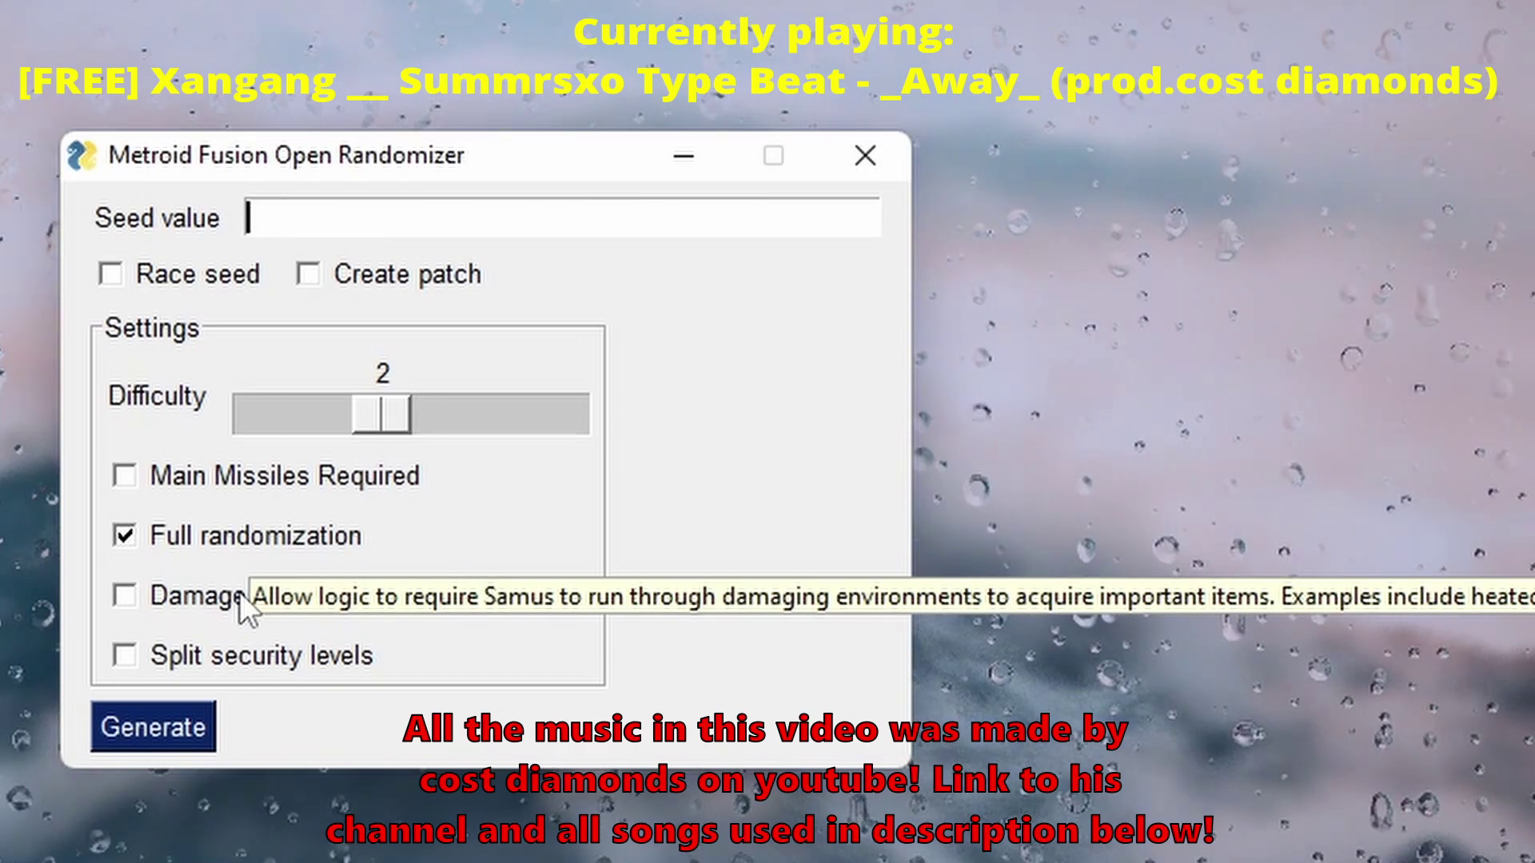
mouse_move(230, 662)
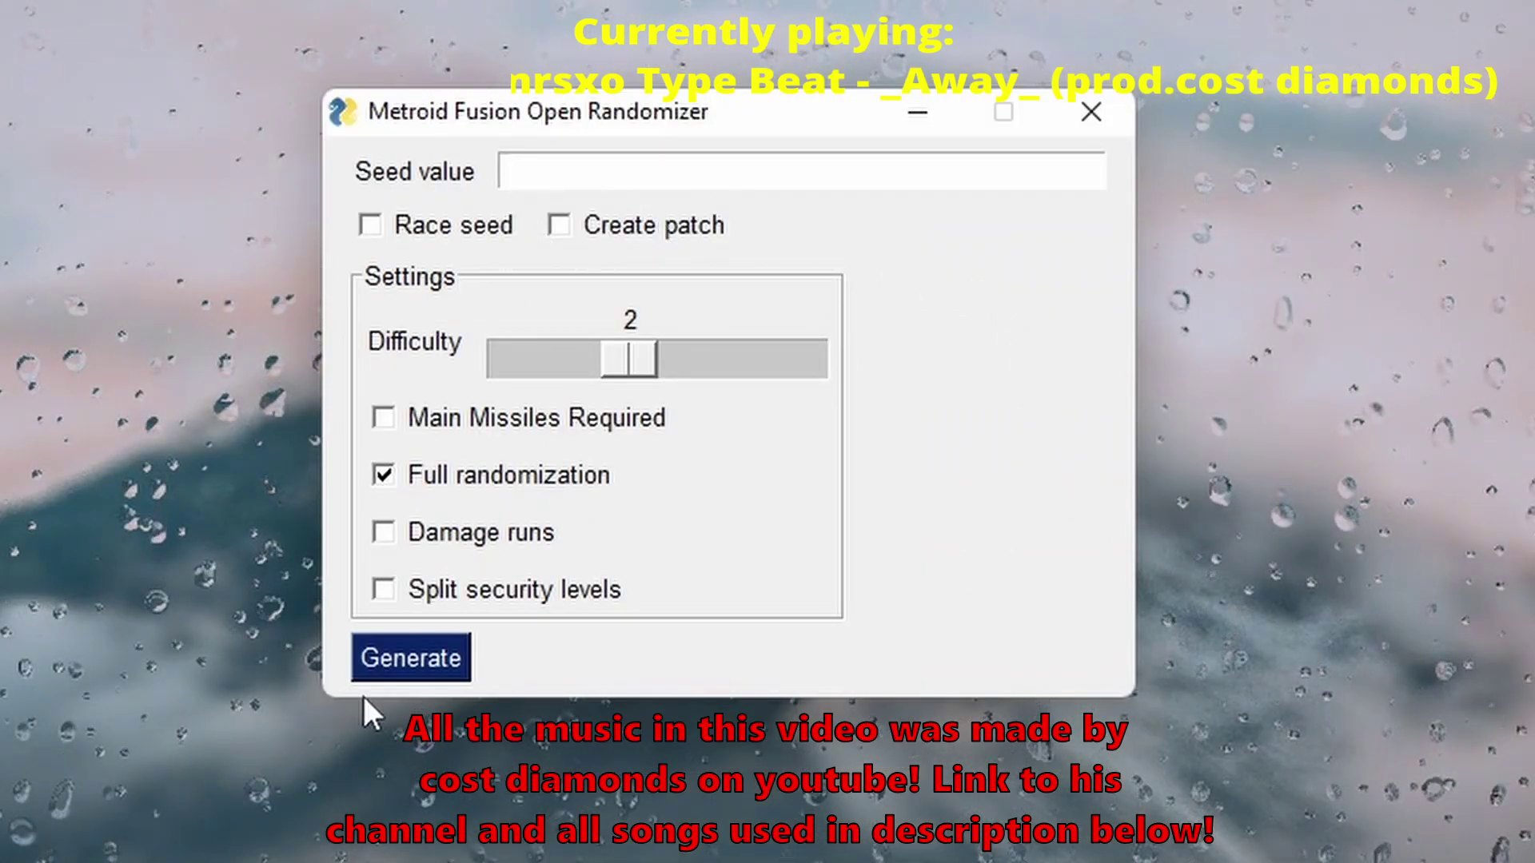
- Generate a randomized game using Metroid Fusion (USA, Australia).gba as the base game, and dismiss the randomizer
click(372, 662)
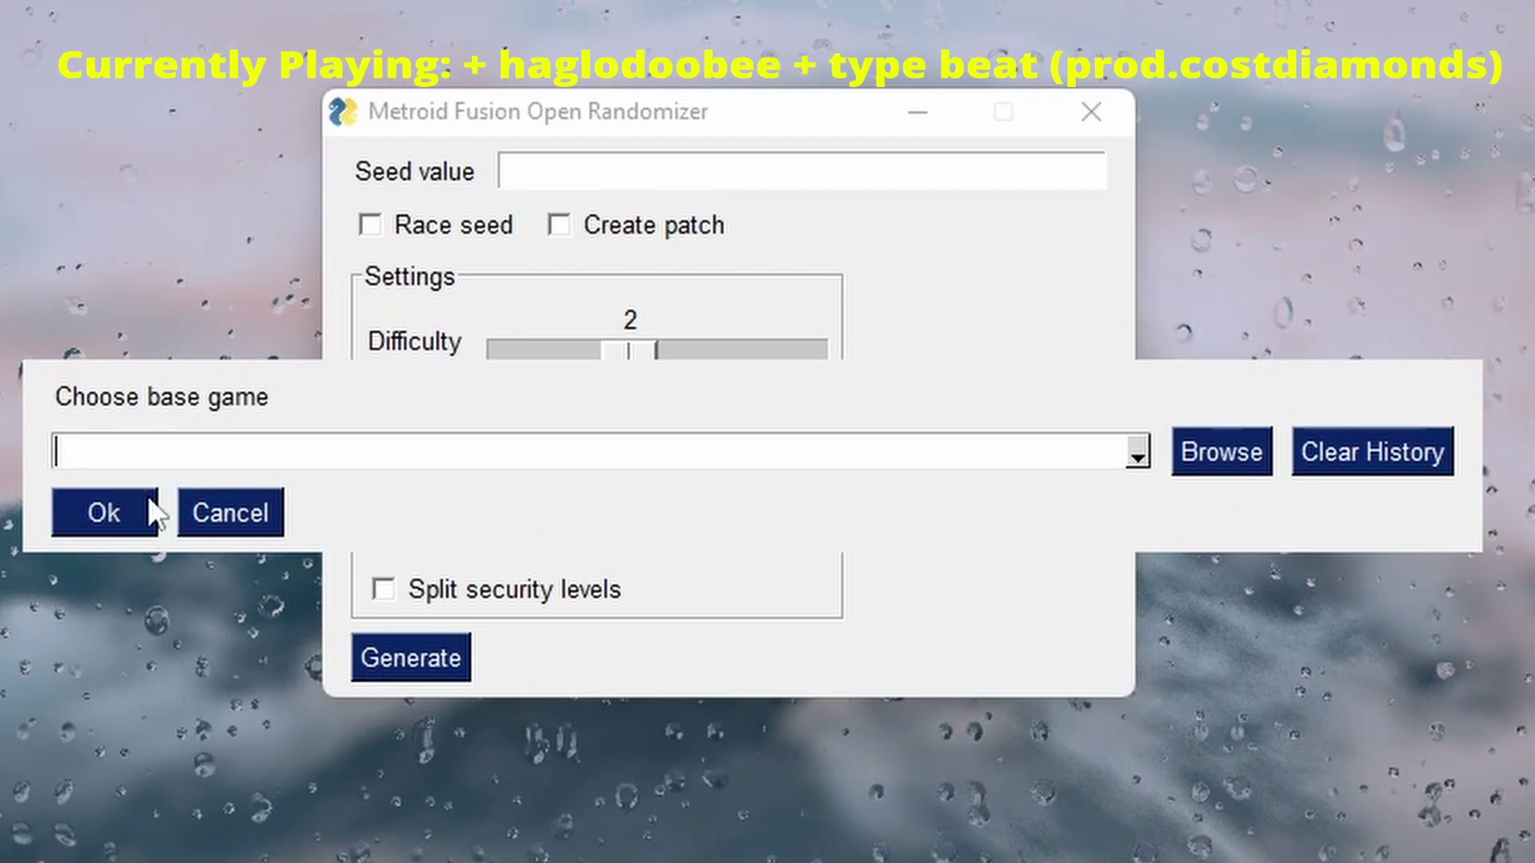
click(1207, 444)
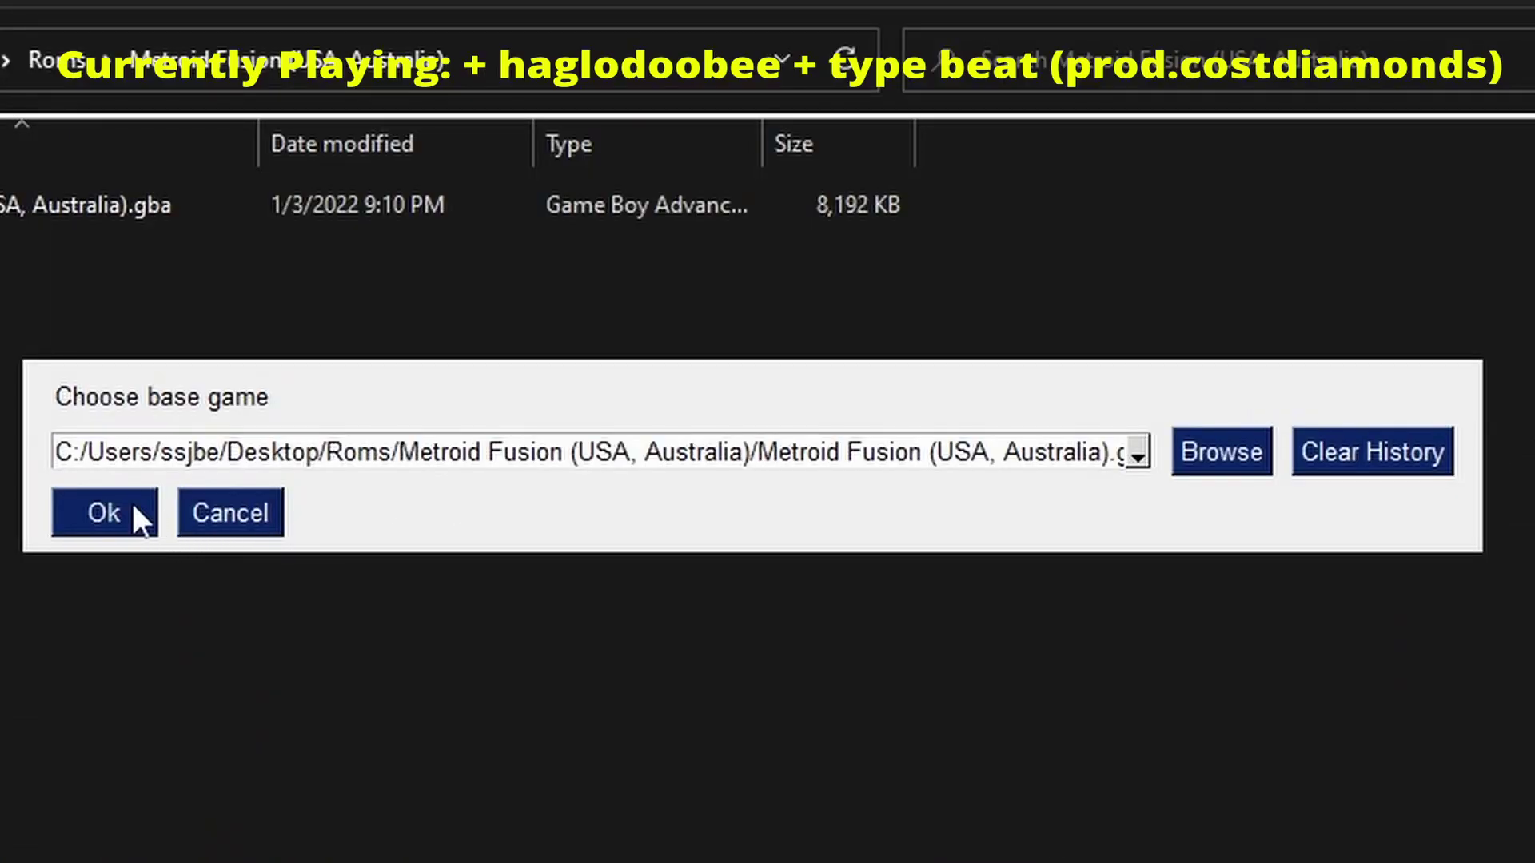
click(128, 512)
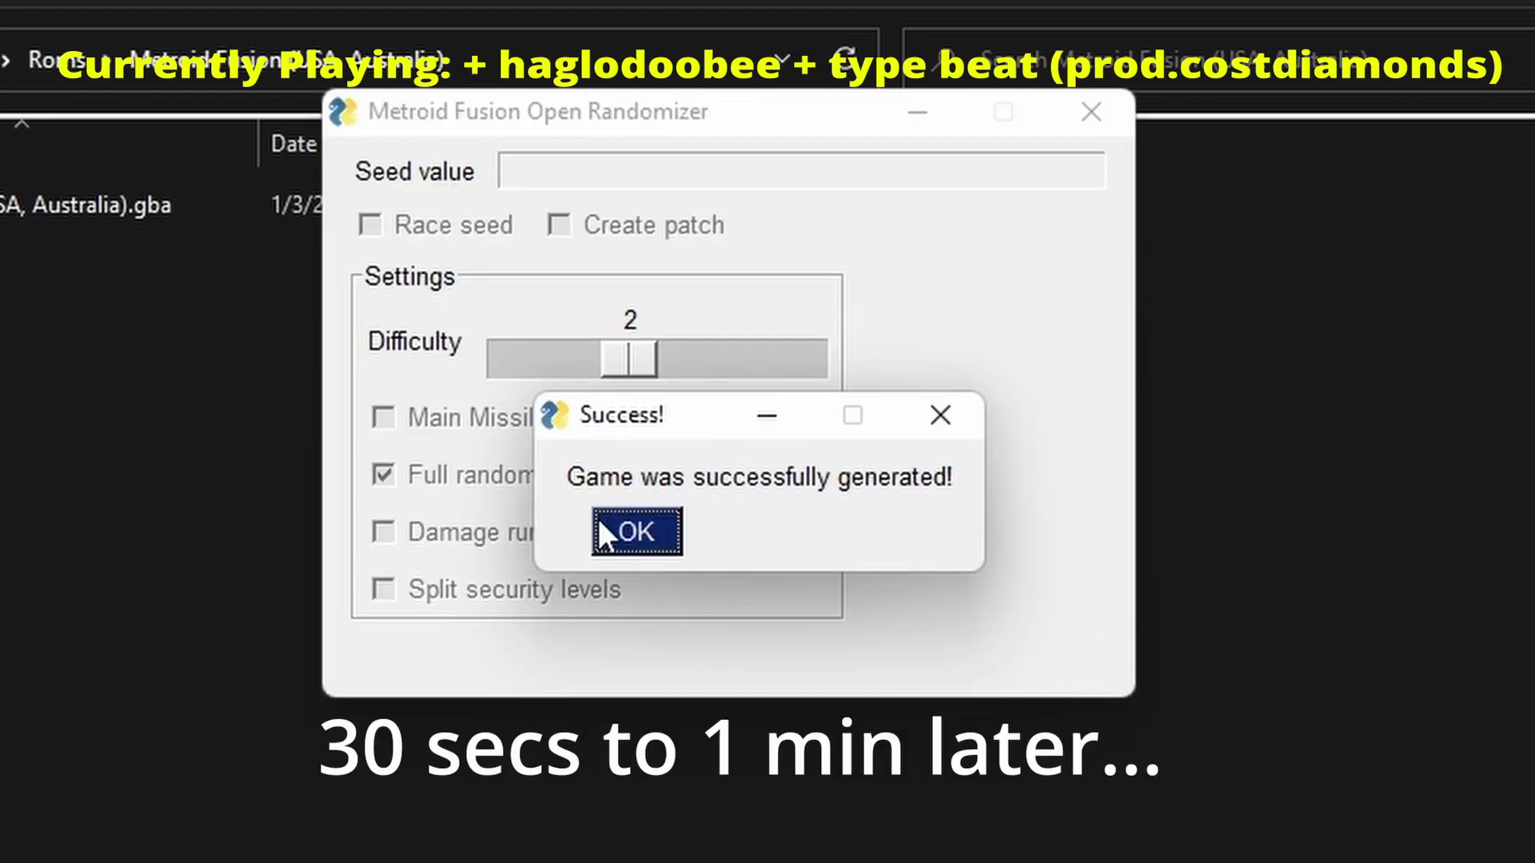
click(604, 531)
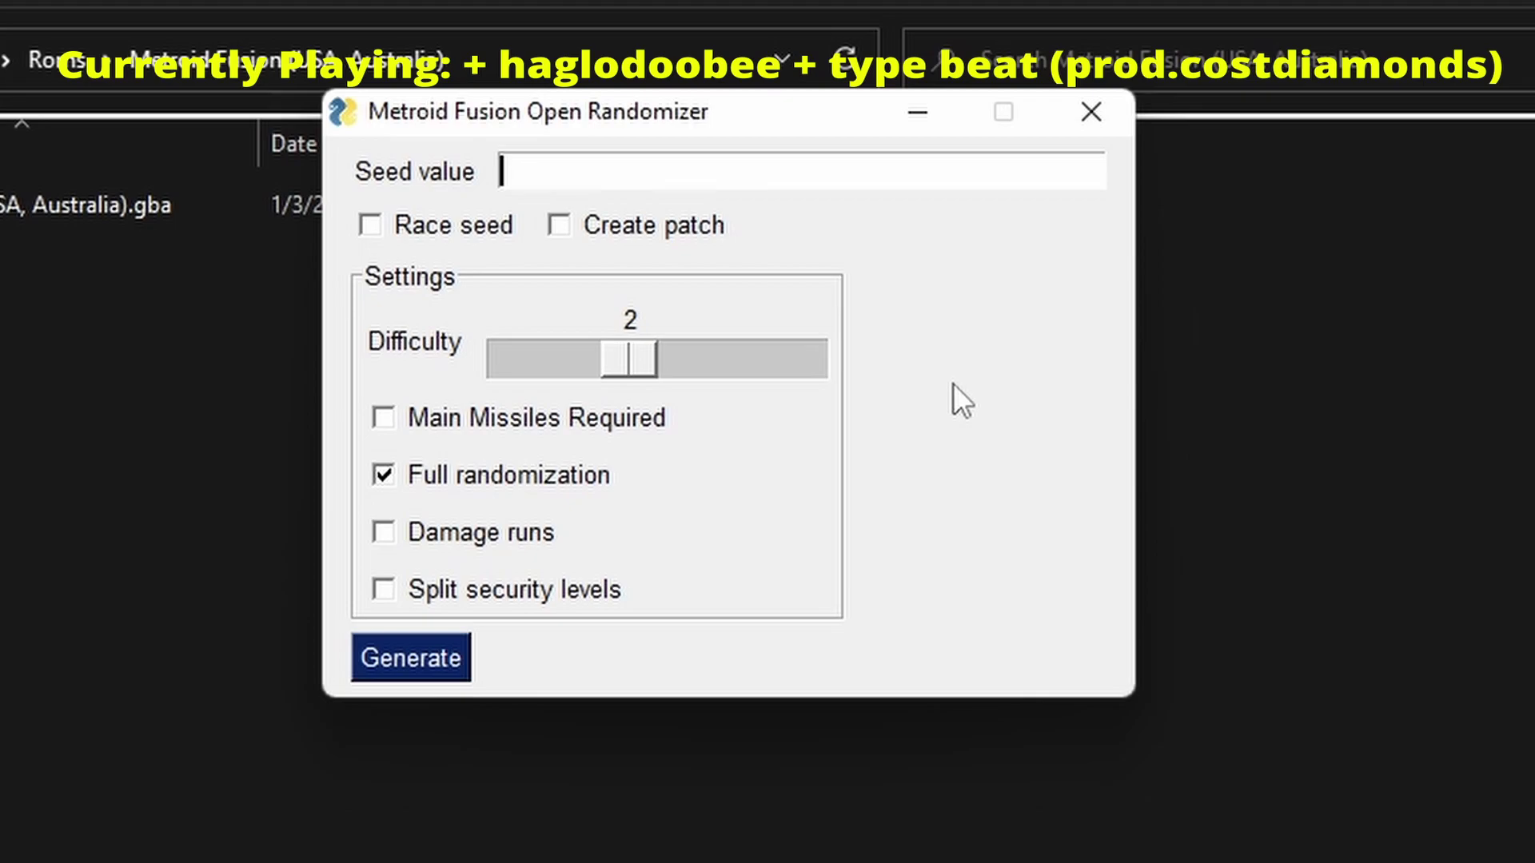
click(941, 101)
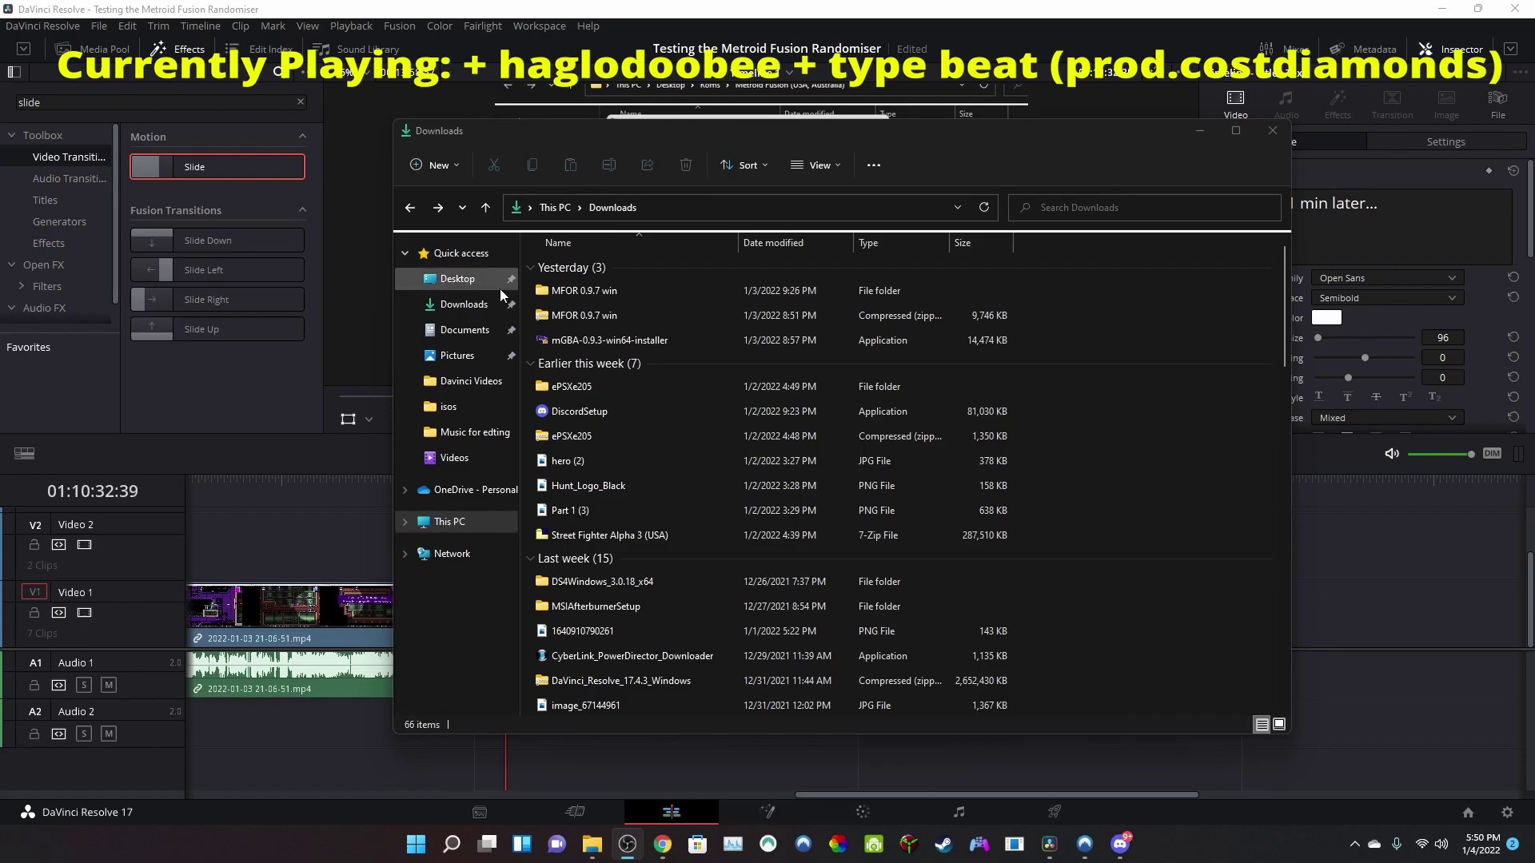
- Open the seeds folder inside the desktop's Metroid Fusion randomiser Stuff folder to reach the generated game
click(585, 289)
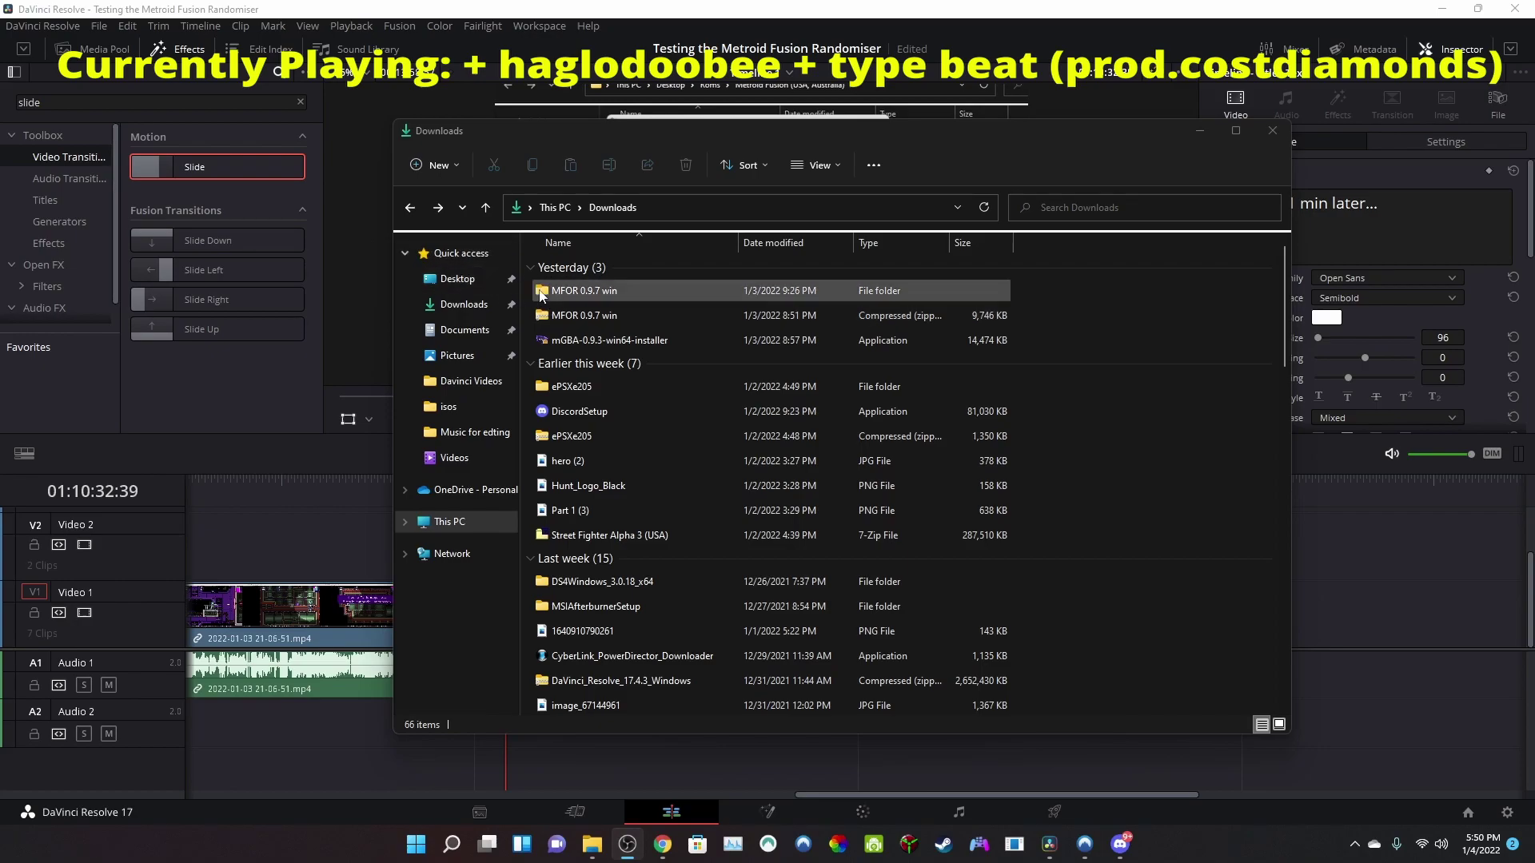
click(732, 318)
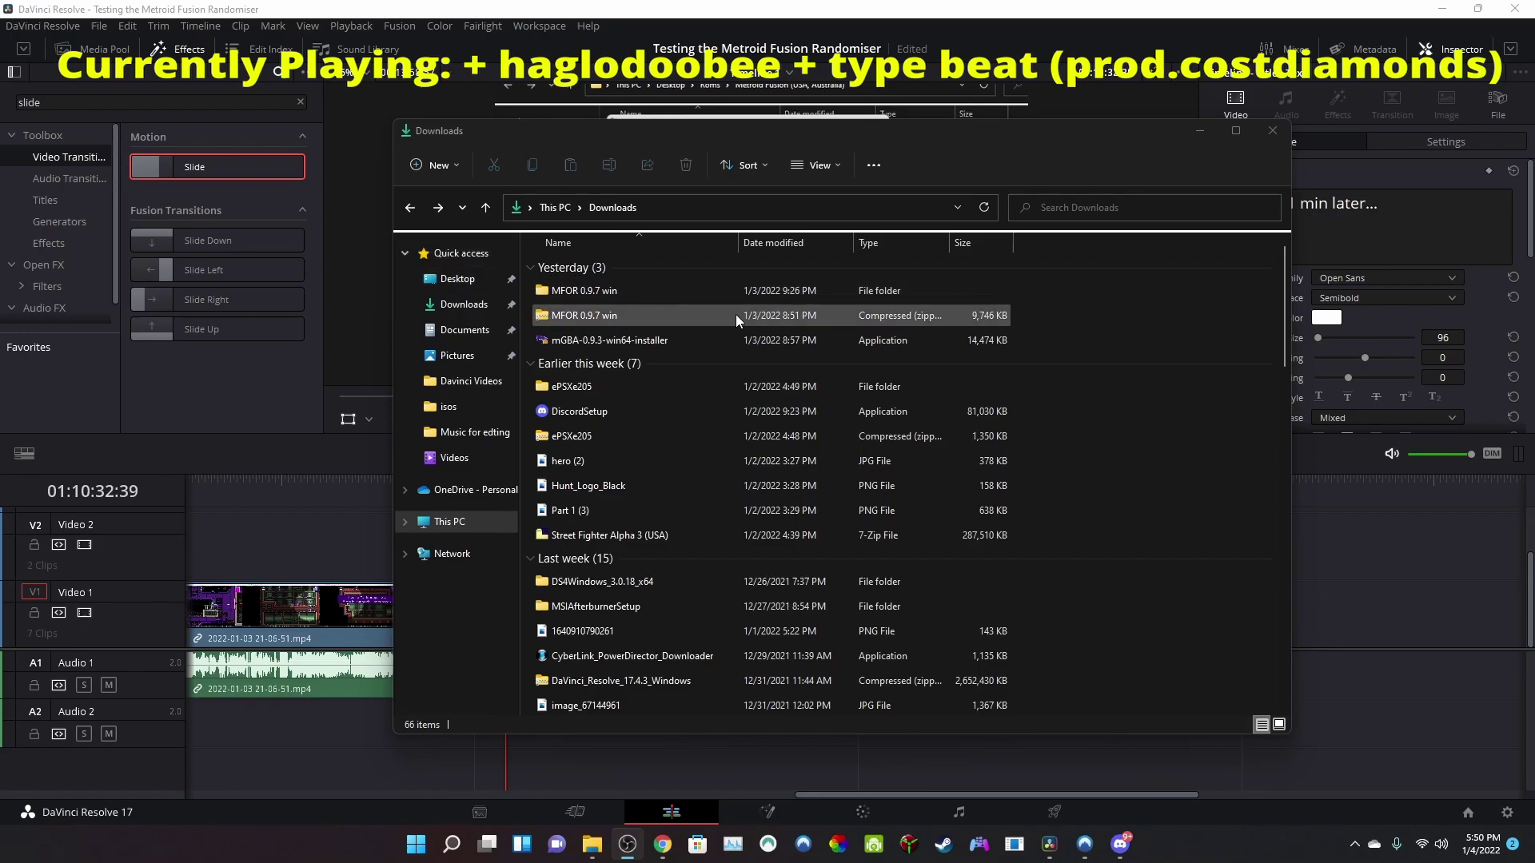
click(740, 296)
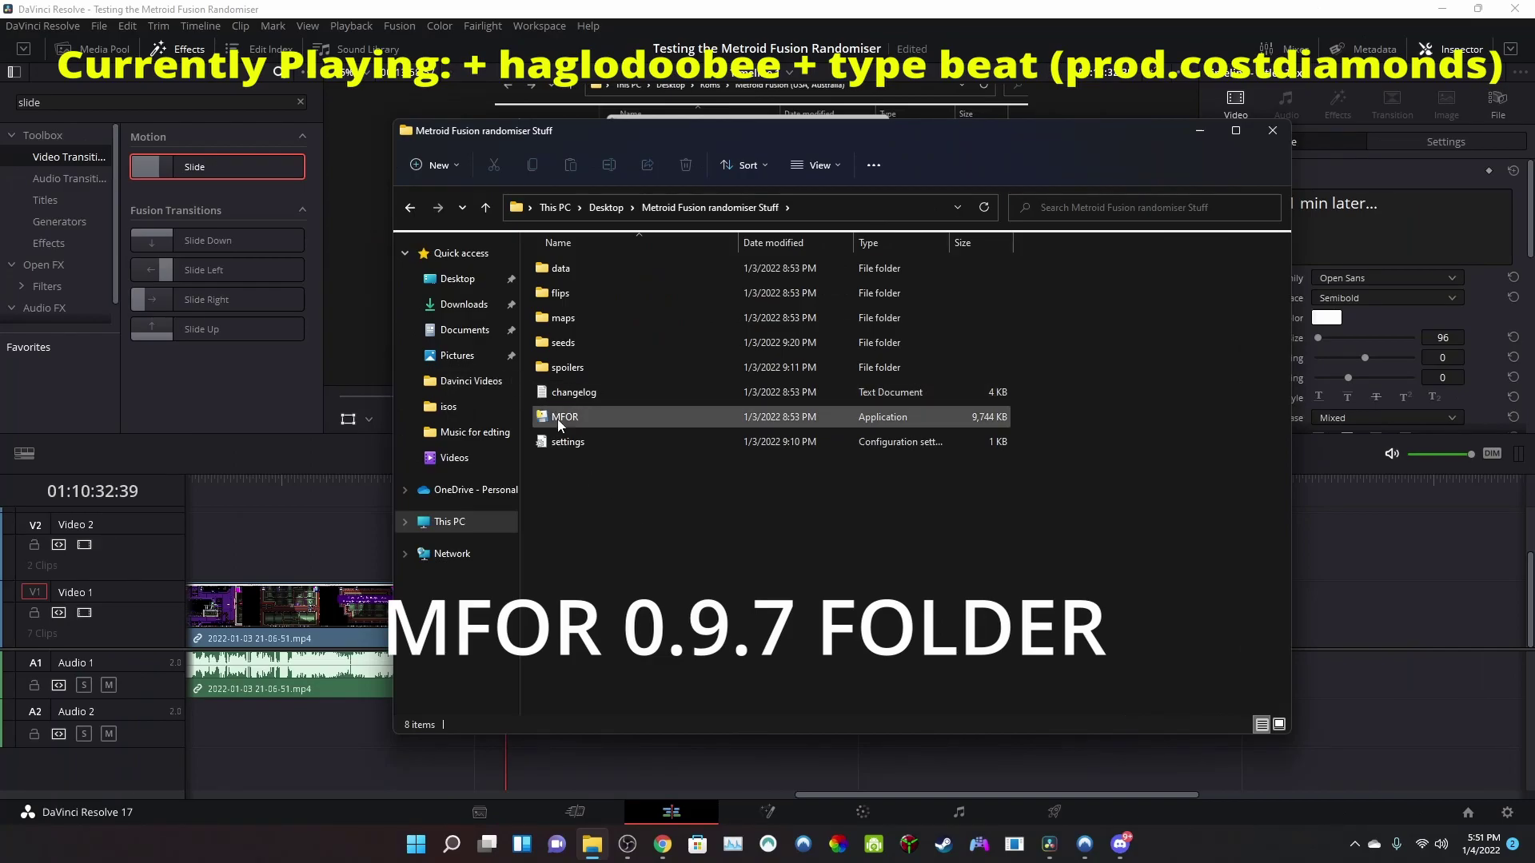
mouse_move(558, 419)
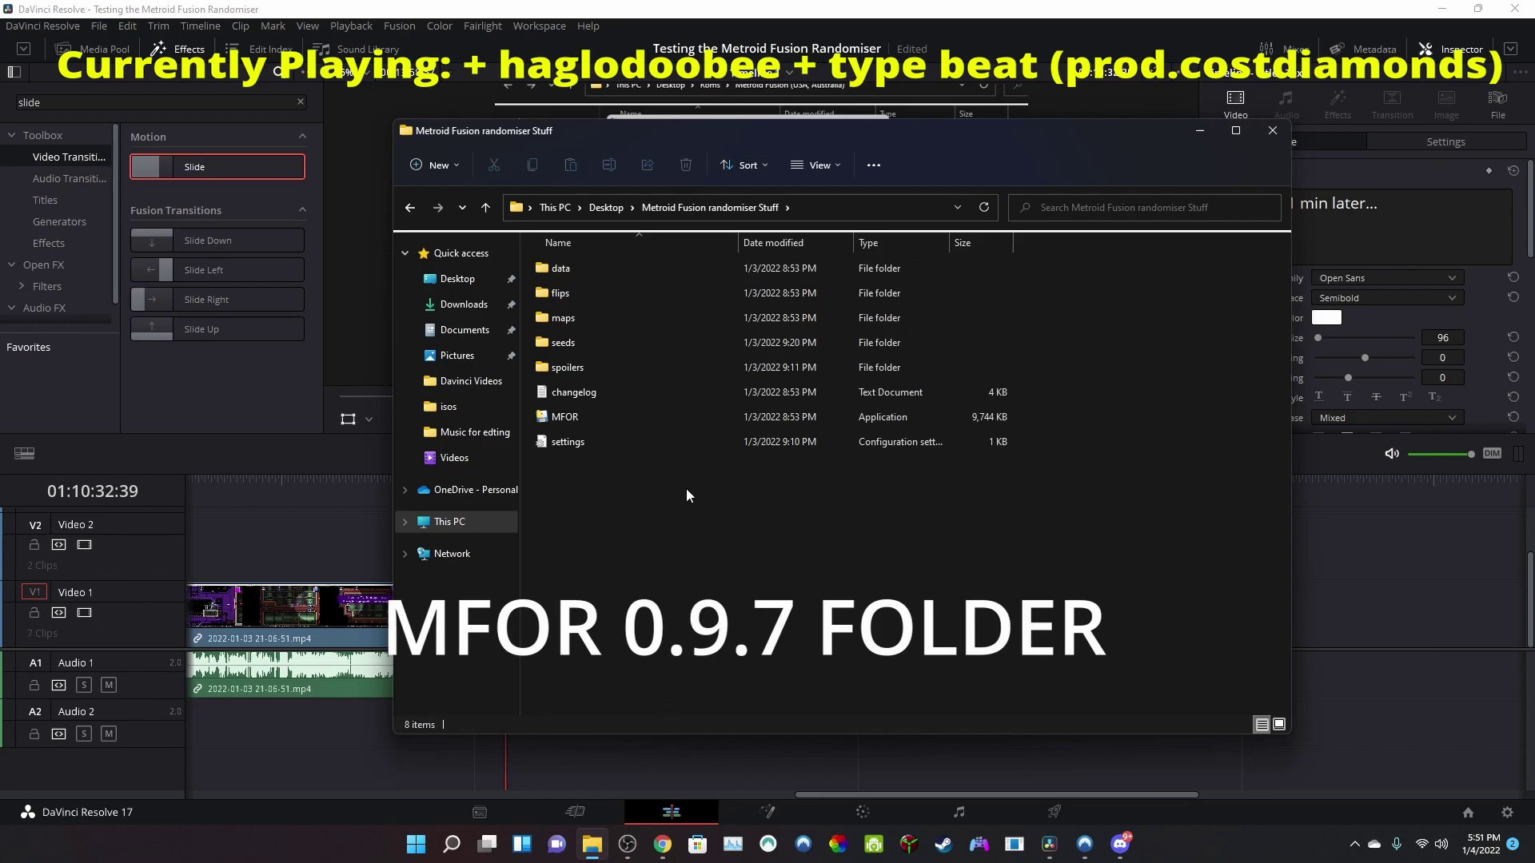
double_click(600, 343)
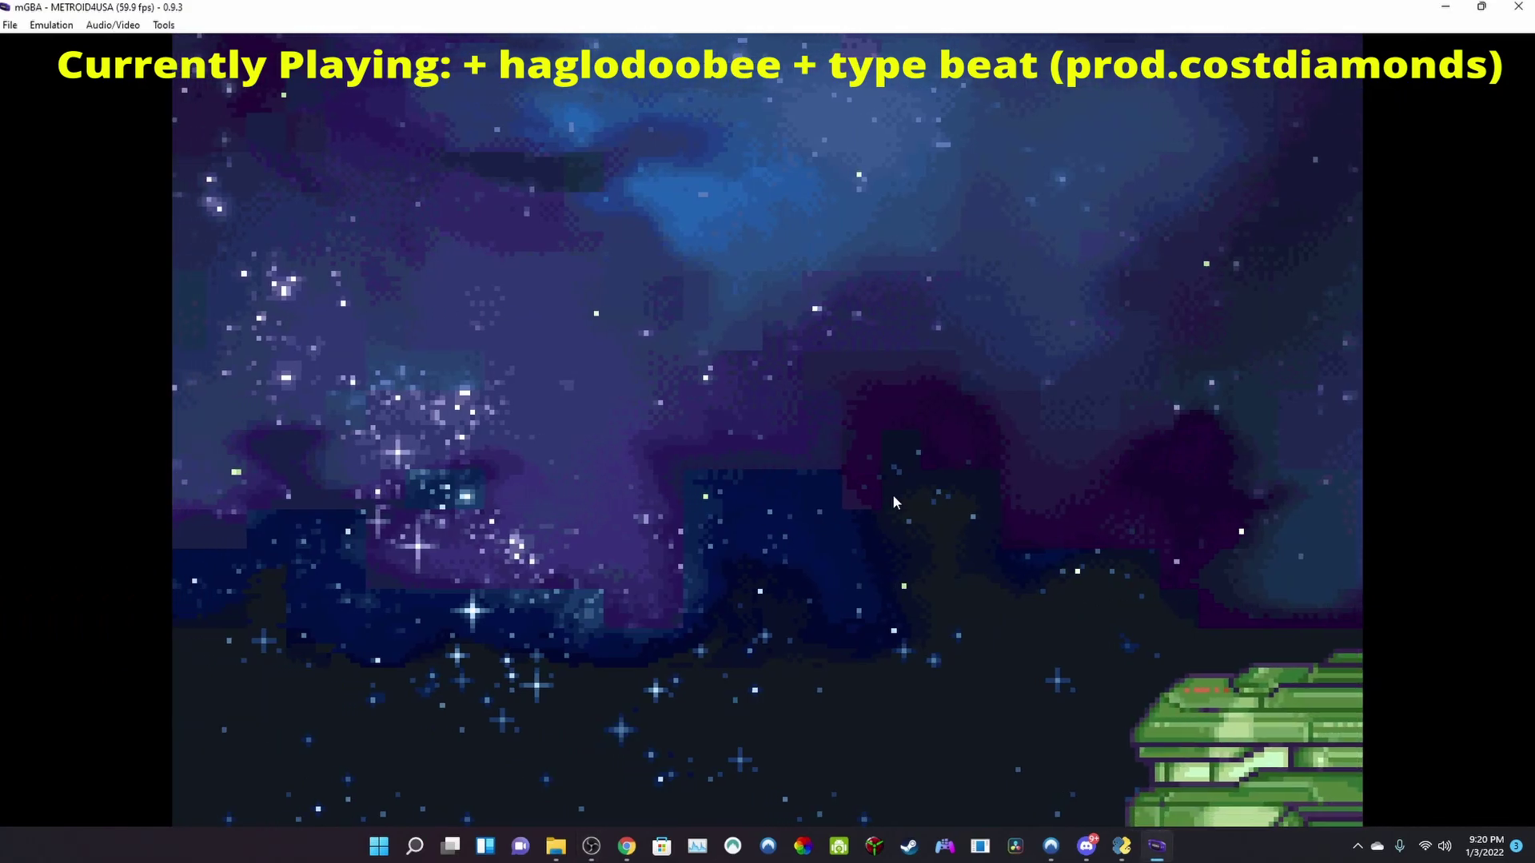
- Fast-forward through the randomized game's intro in mGBA and advance past its opening screens
key(Tab)
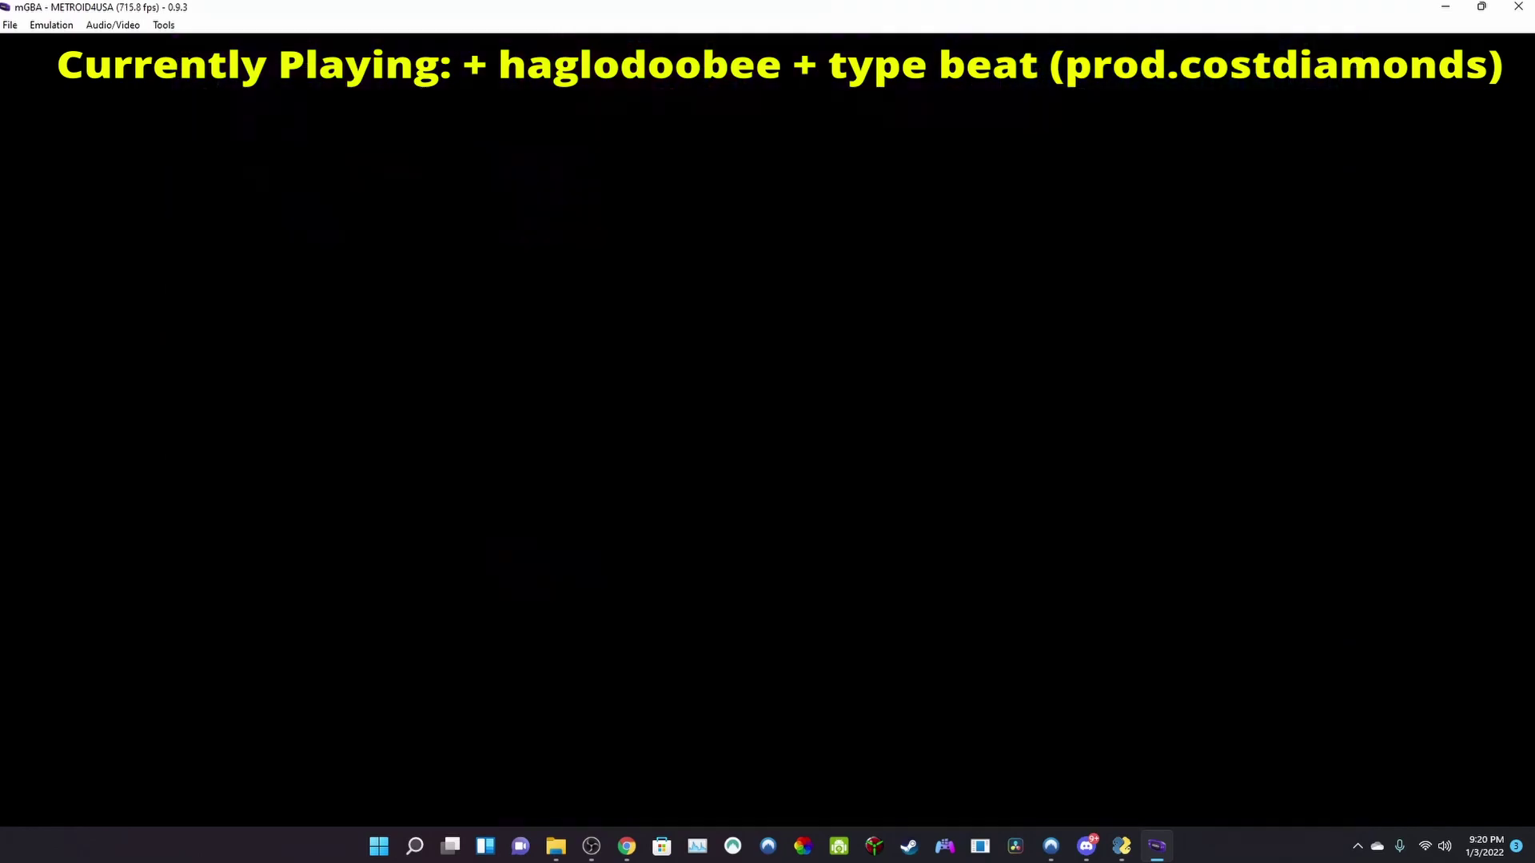
key(x)
key(x)
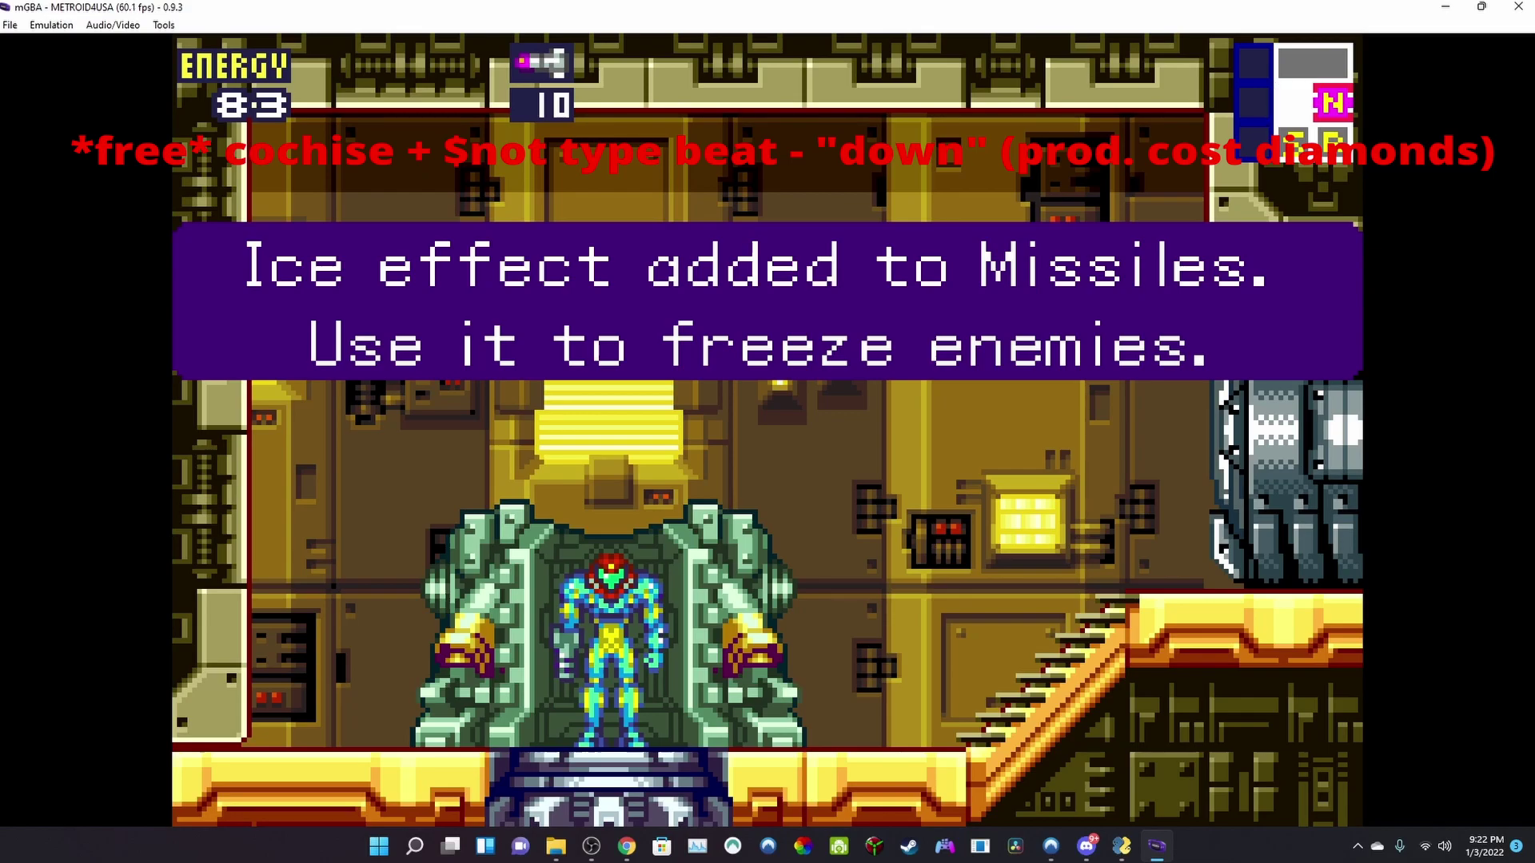
- Dismiss the ice missile message, and test the missiles by firing toward the room's far wall
key(x)
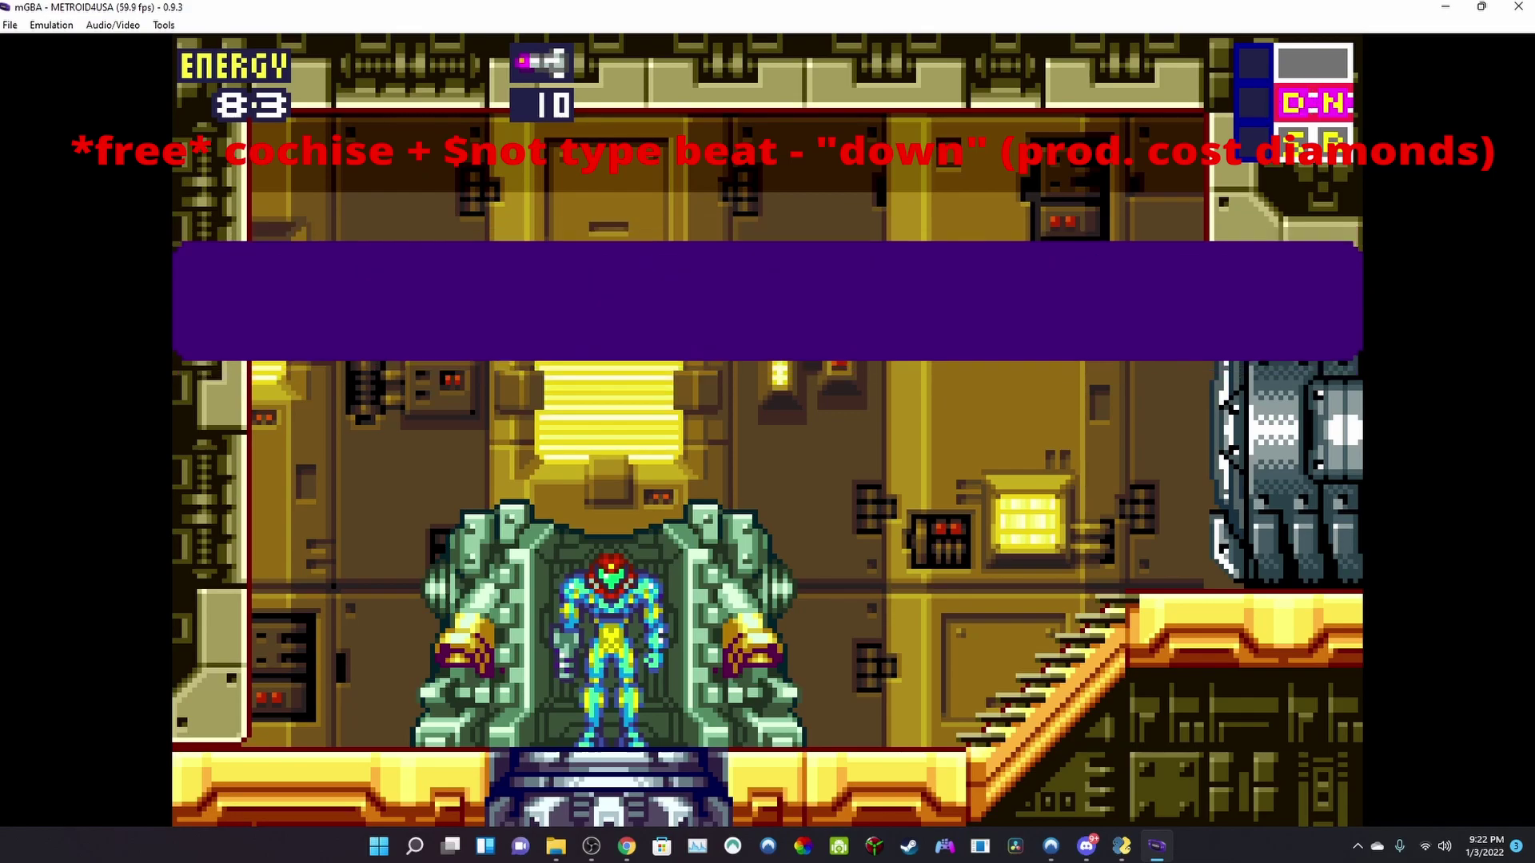
key(Right)
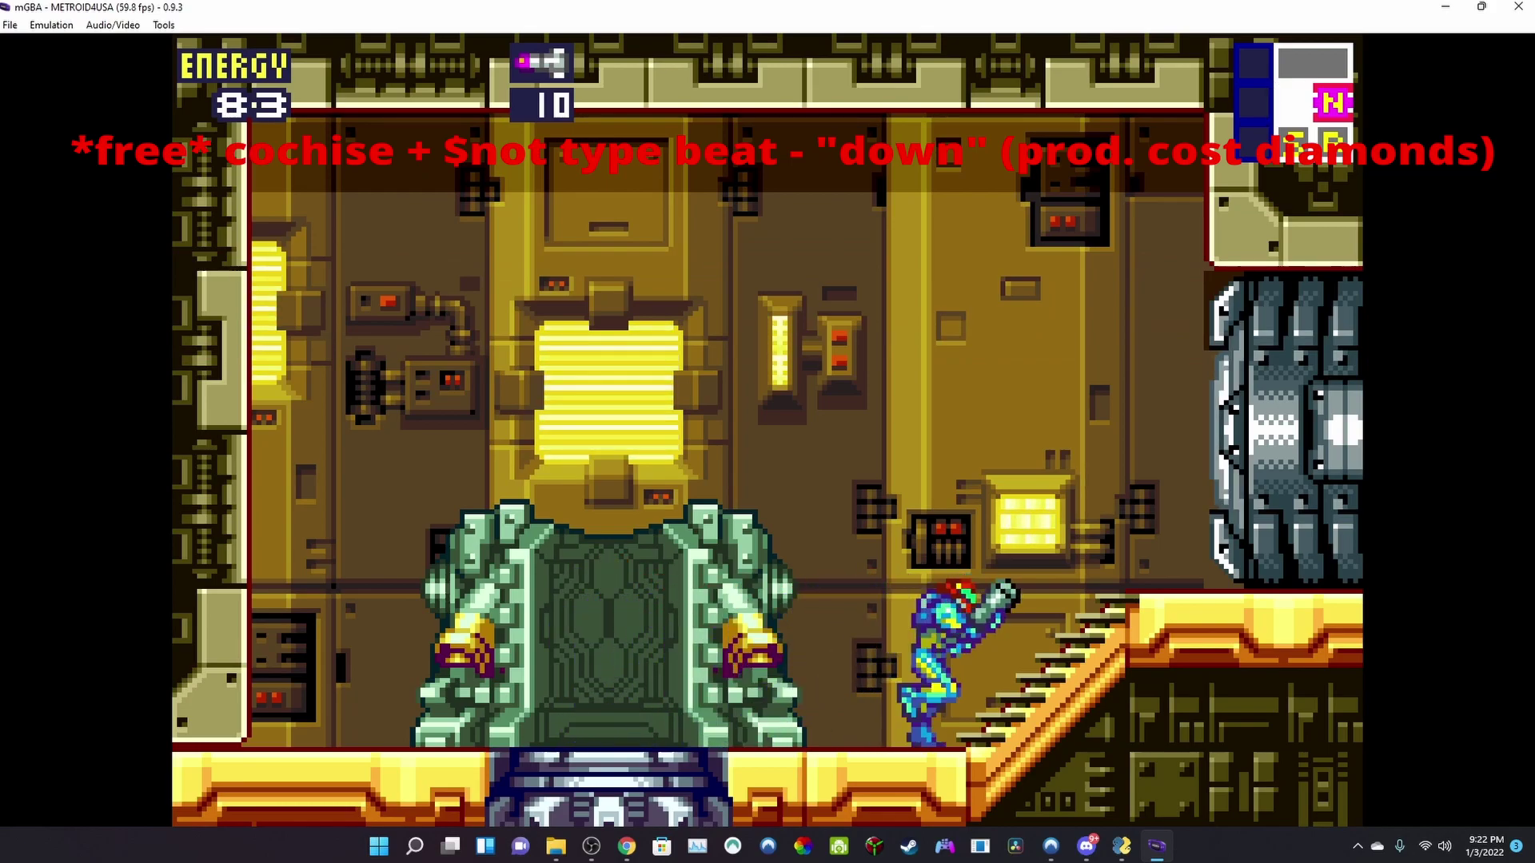
key(Left)
key(s)
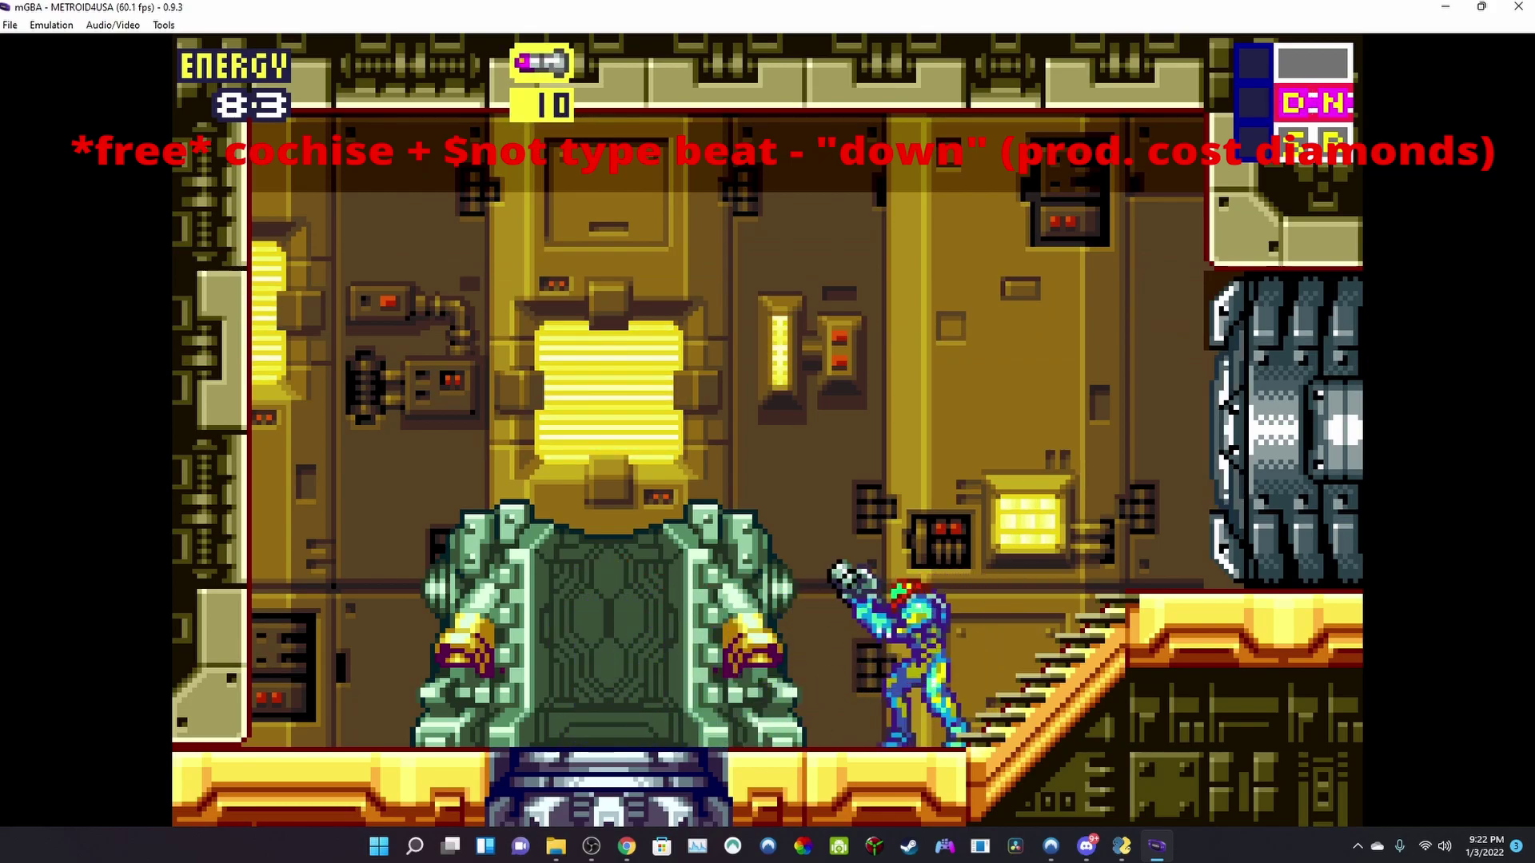
key(z)
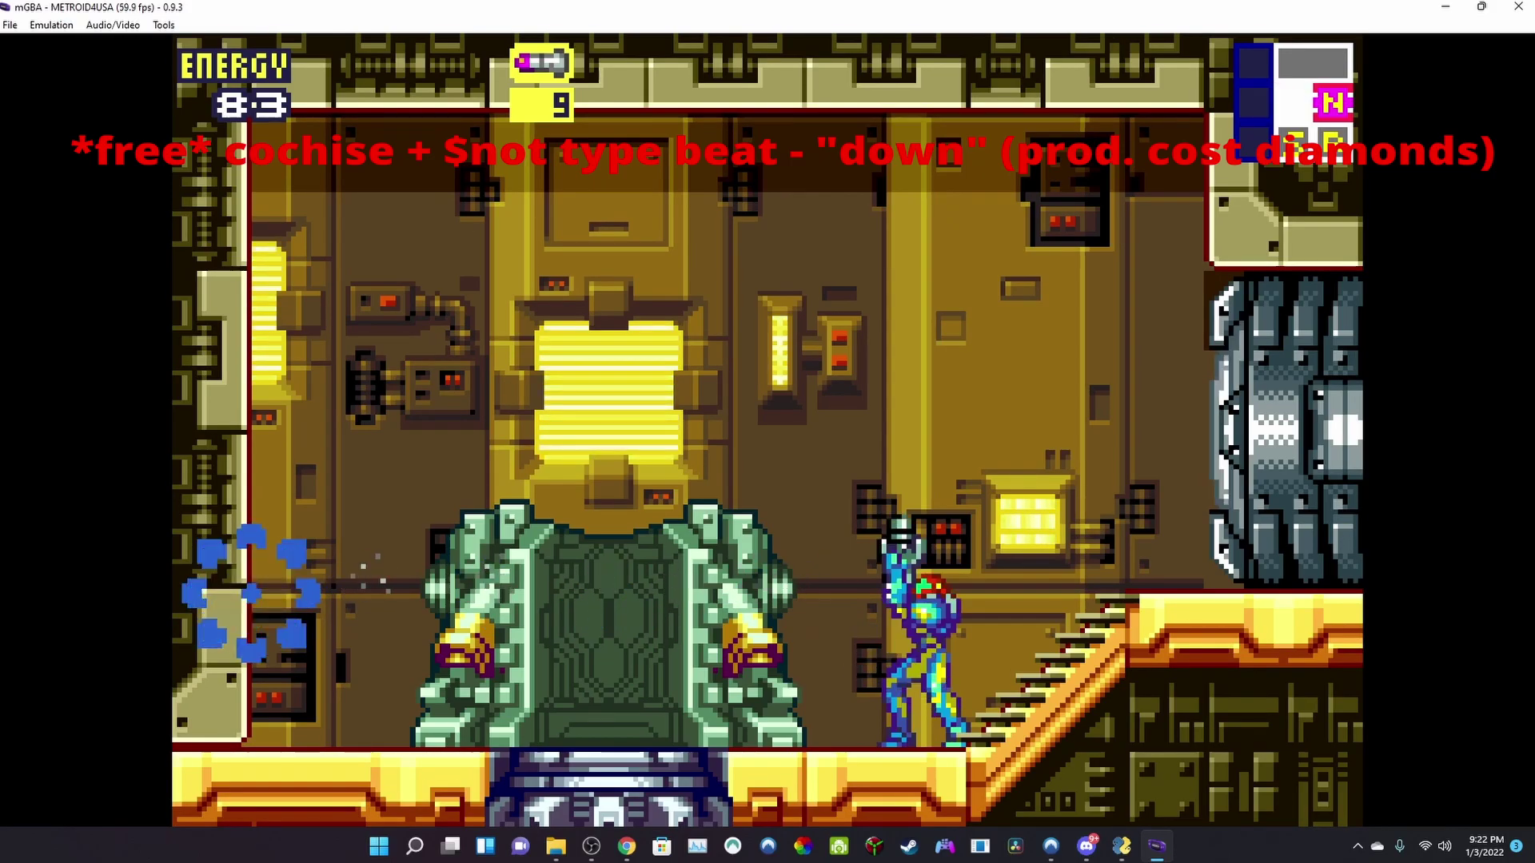
key(Left)
key(z)
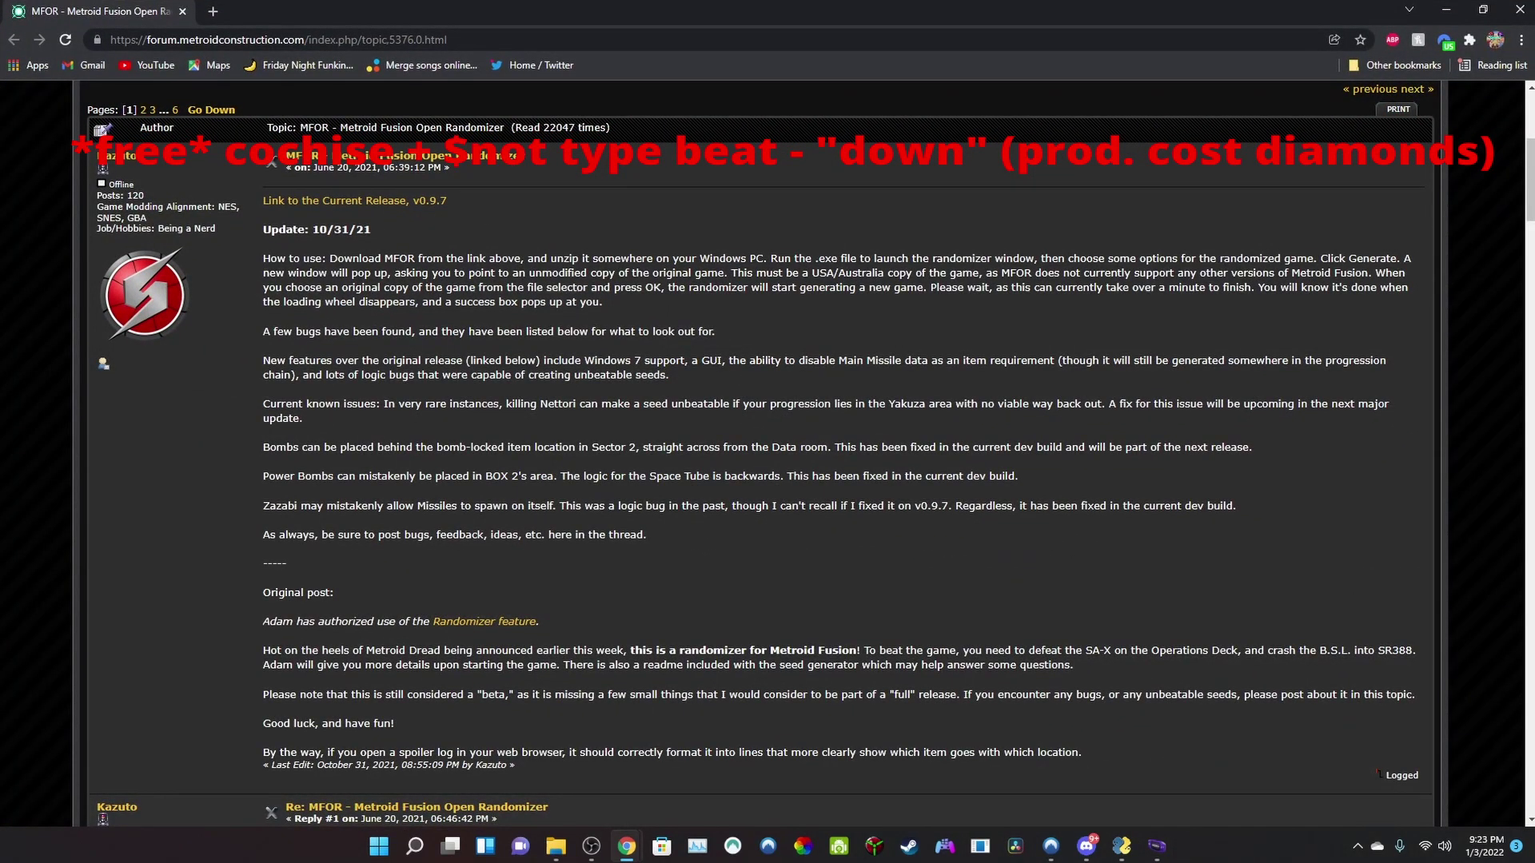
- Switch to Chrome and copy the web address of the MFOR - Metroid Fusion Open Randomizer forum topic
key(alt+Tab)
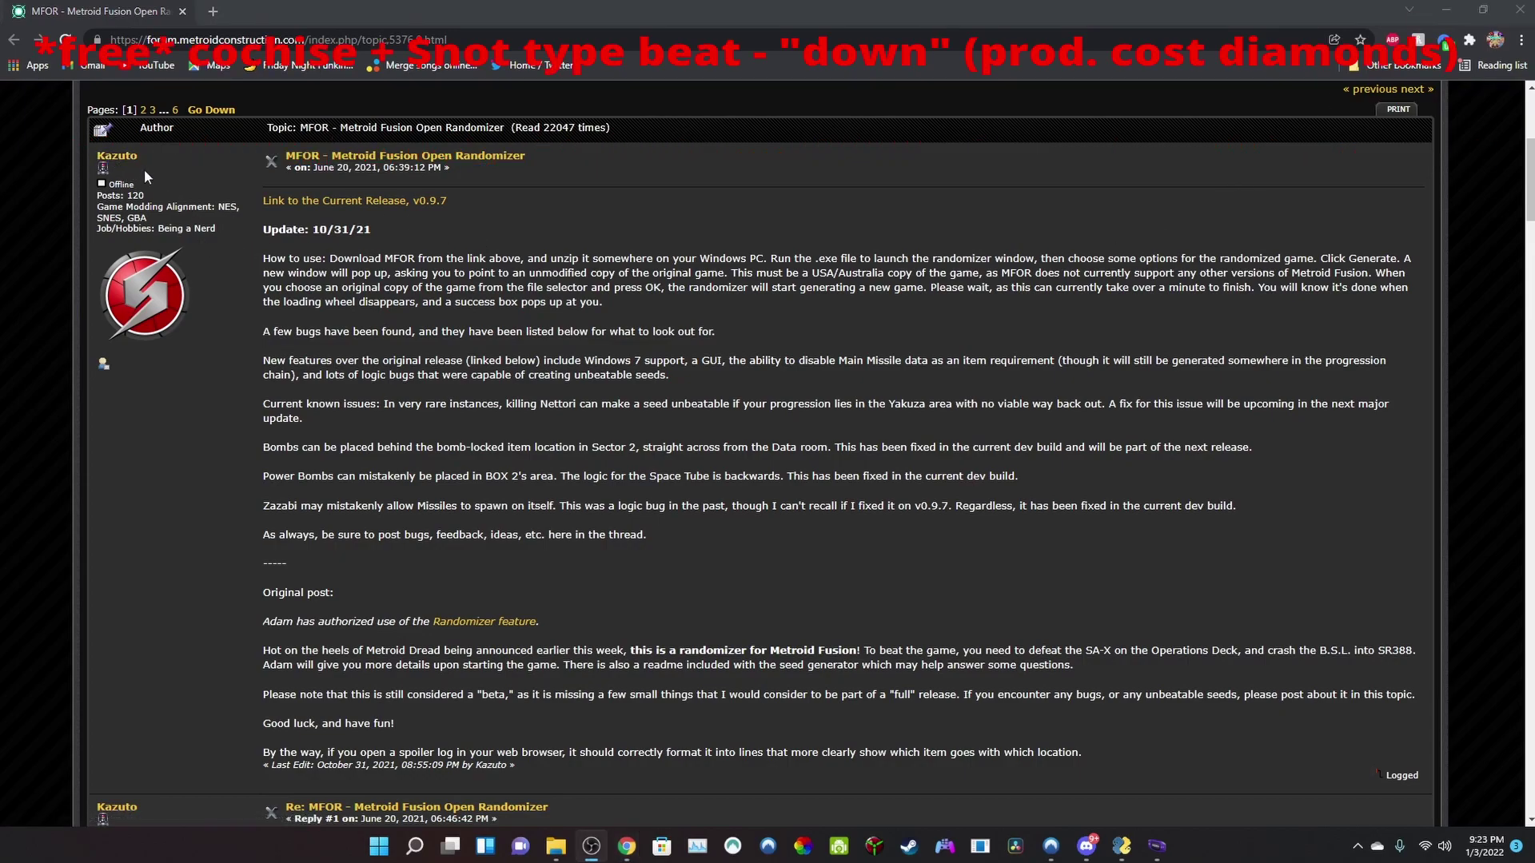
click(584, 40)
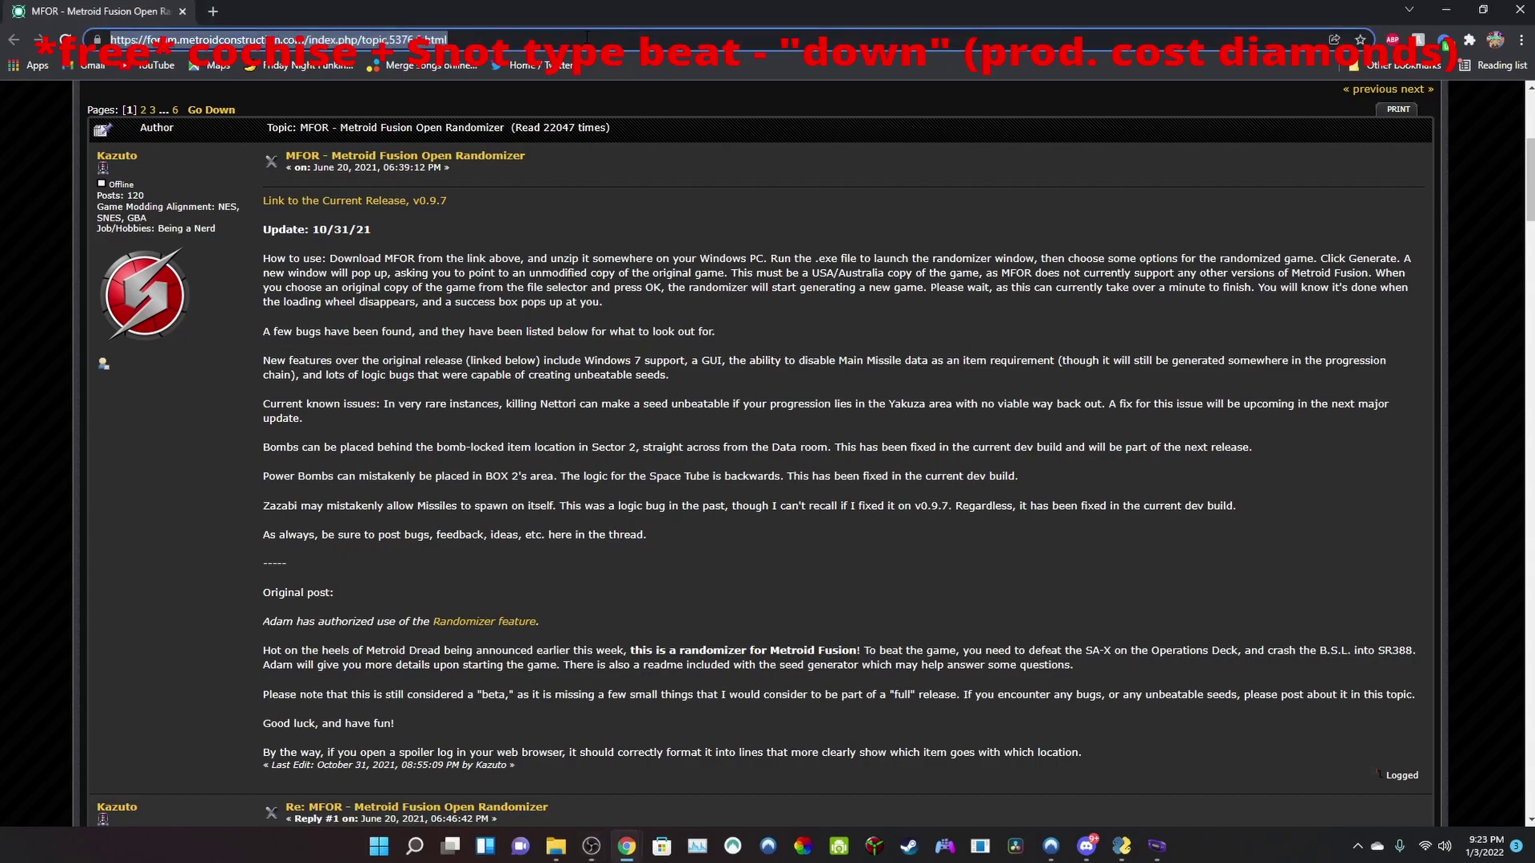
right_click(584, 39)
click(692, 165)
click(503, 92)
right_click(465, 39)
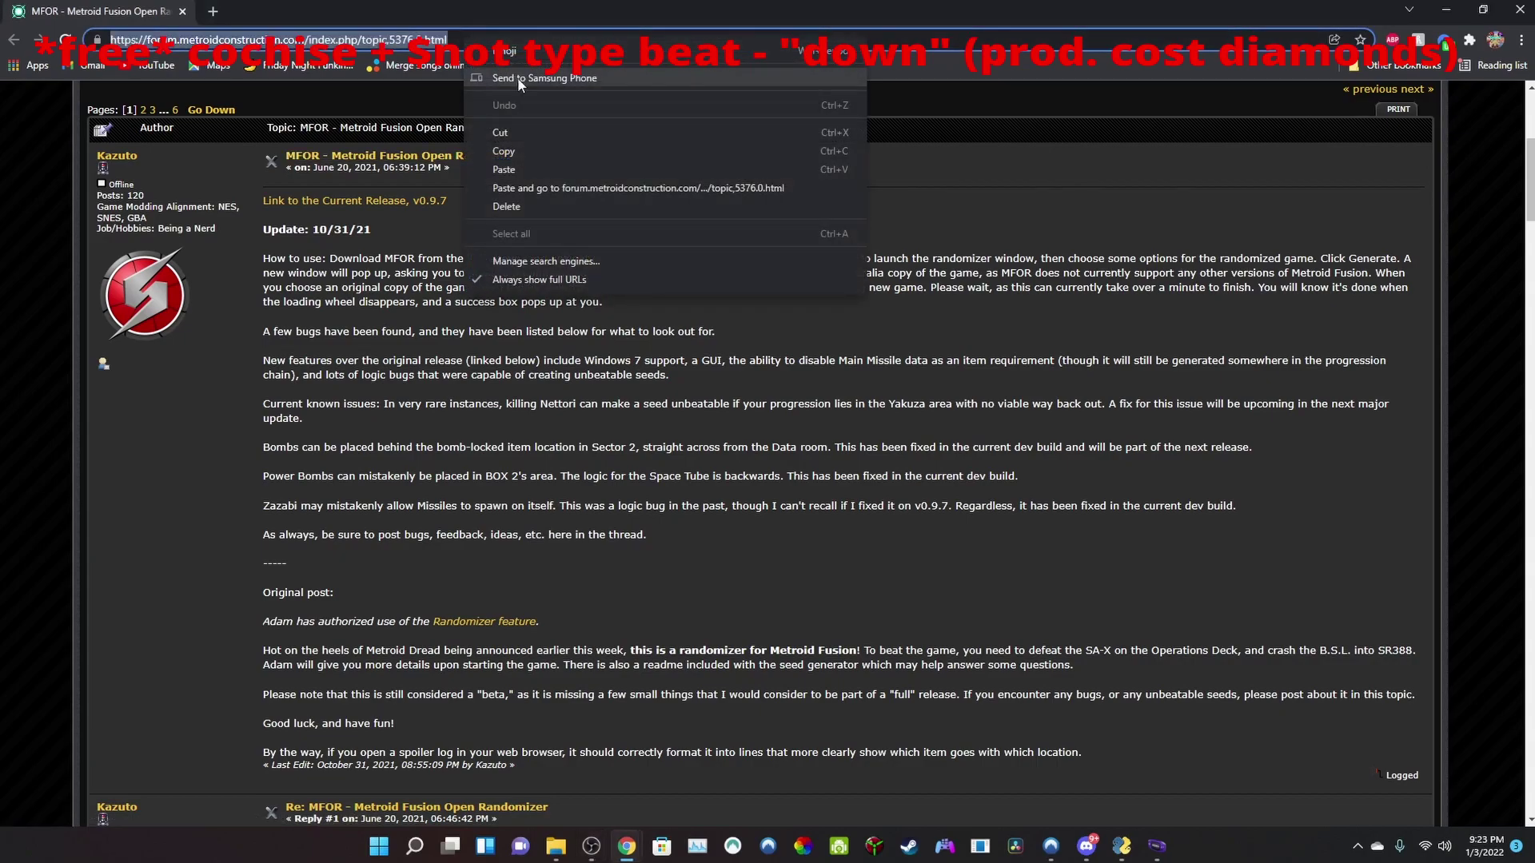
click(544, 146)
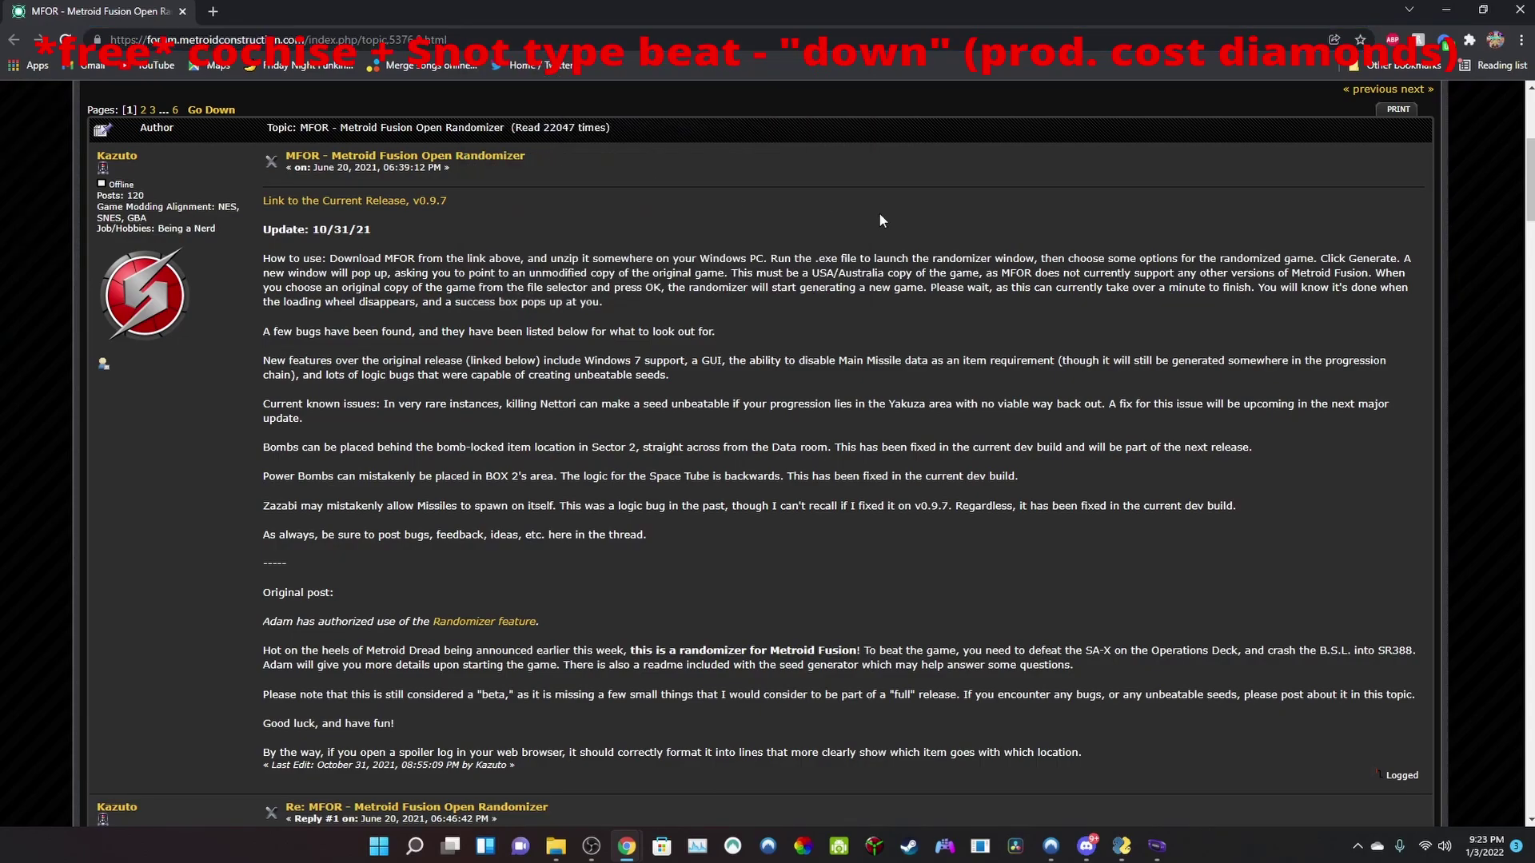